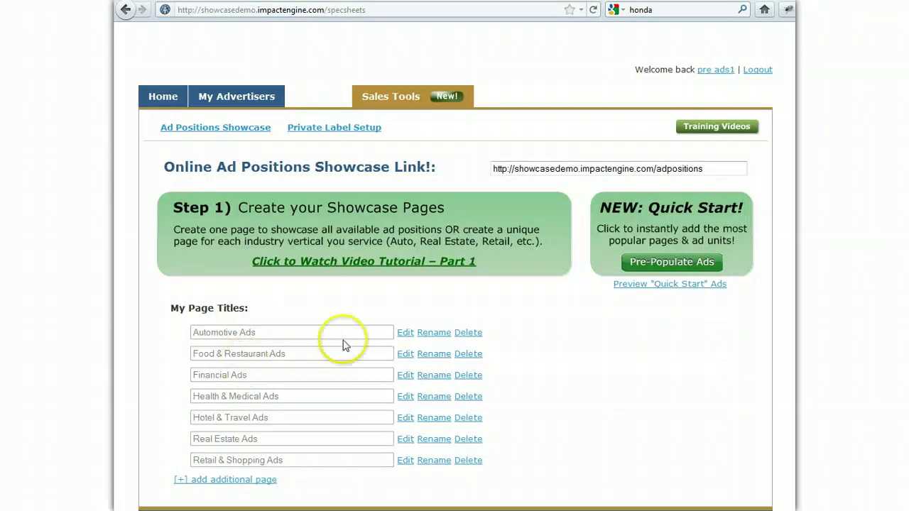
Open the Automotive Ads page for editing and view its Standard and Premier ads in the live showcase.
left_click(404, 333)
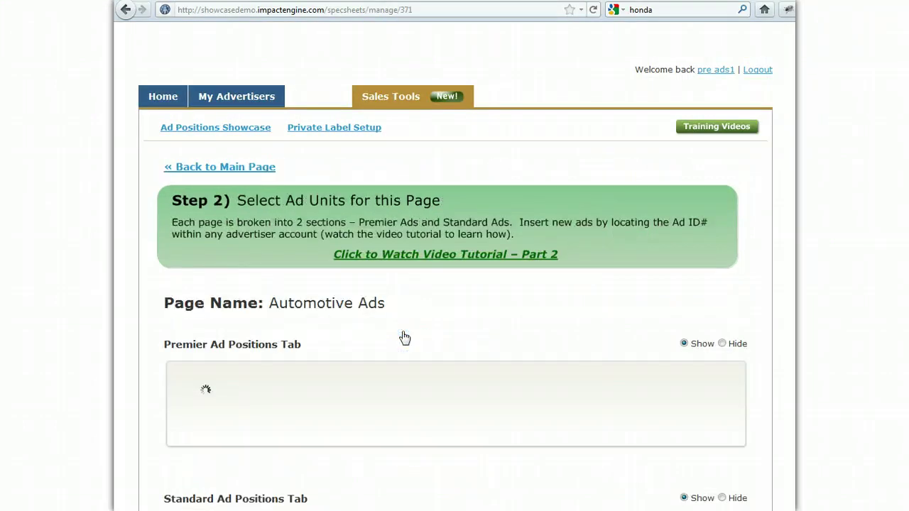
scroll(425, 310, "down", 3)
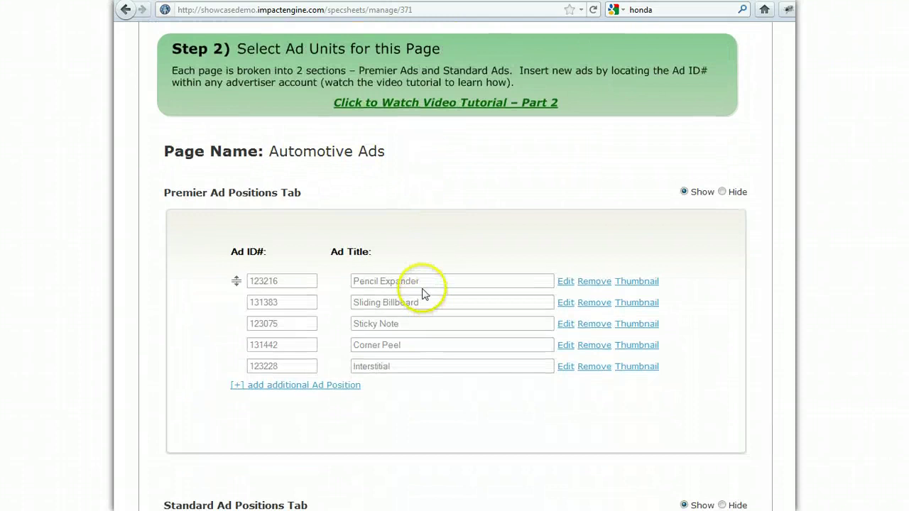
scroll(455, 266, "down", 3)
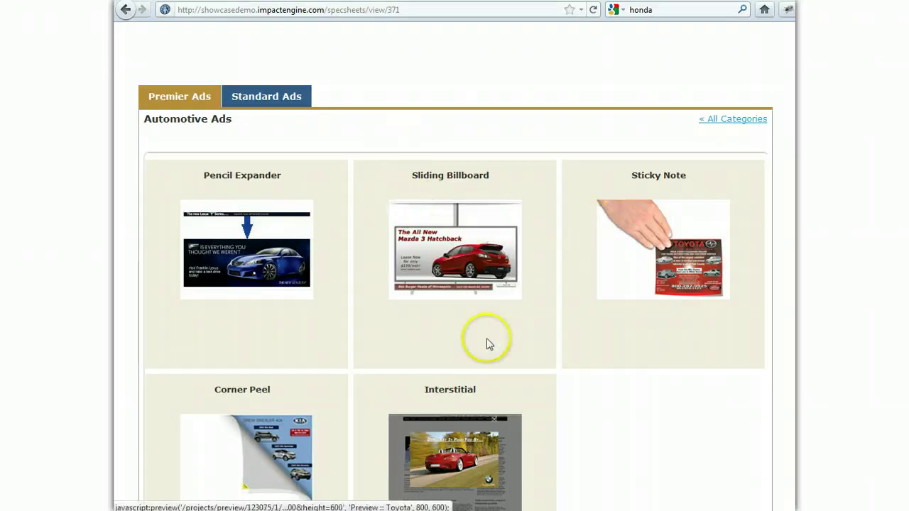
left_click(267, 97)
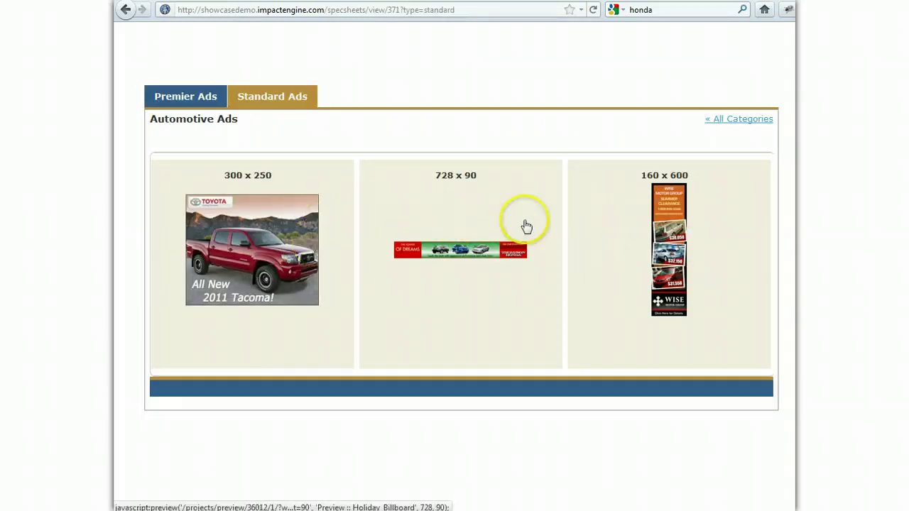
left_click(207, 95)
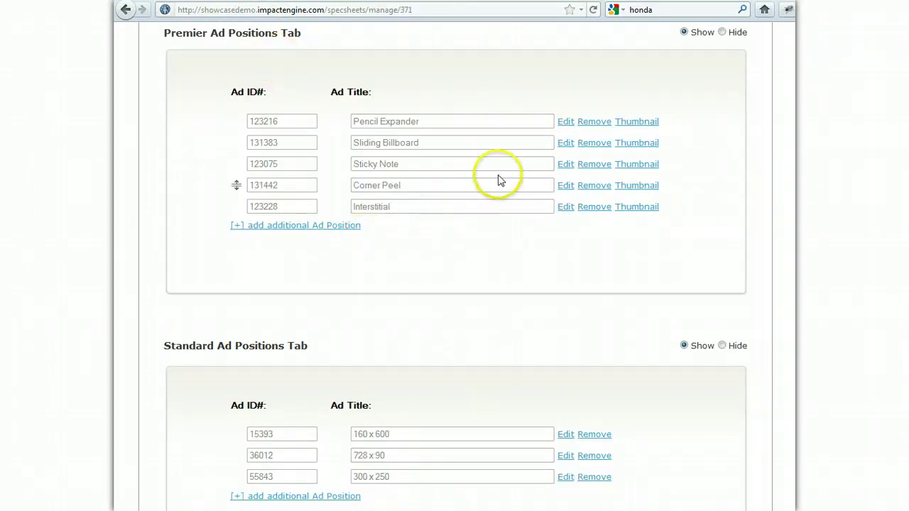
Rename the Pencil Expander premier ad position as "Pencil Expander ($40 CPM)" and reload the live showcase page.
left_click(565, 122)
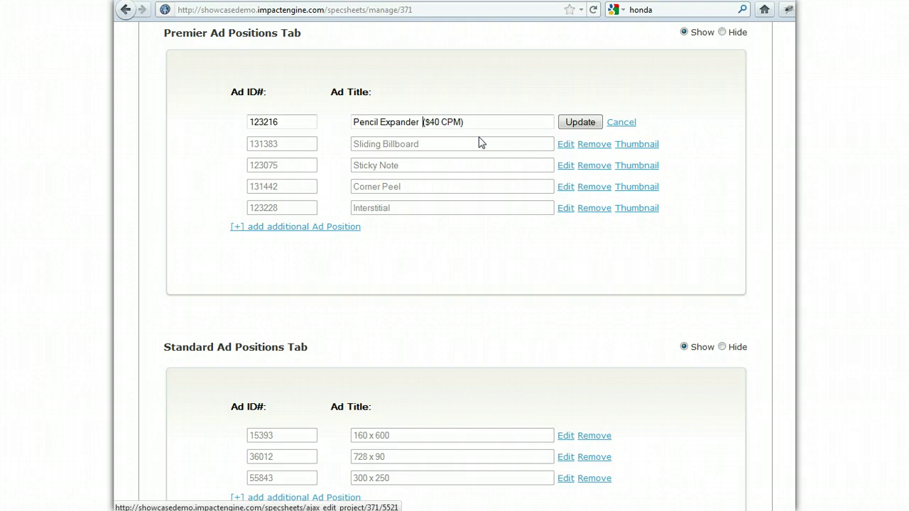
left_click(581, 122)
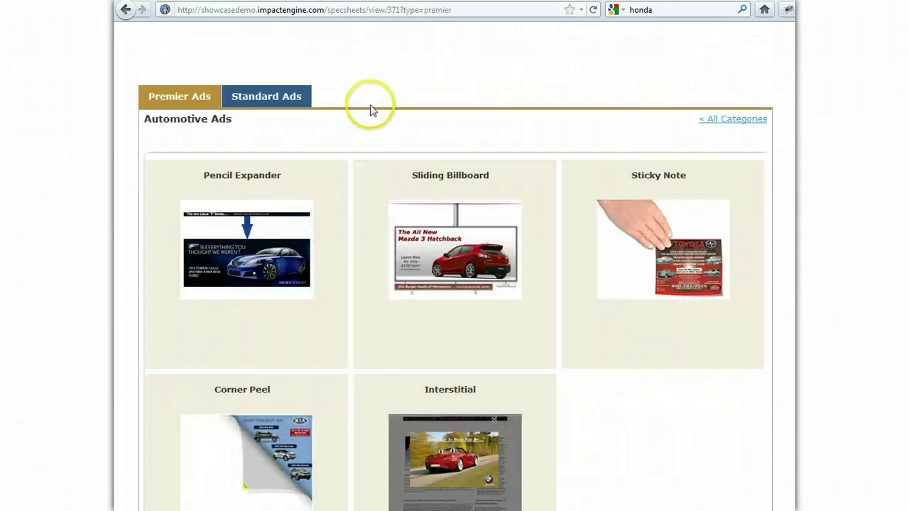
left_click(594, 9)
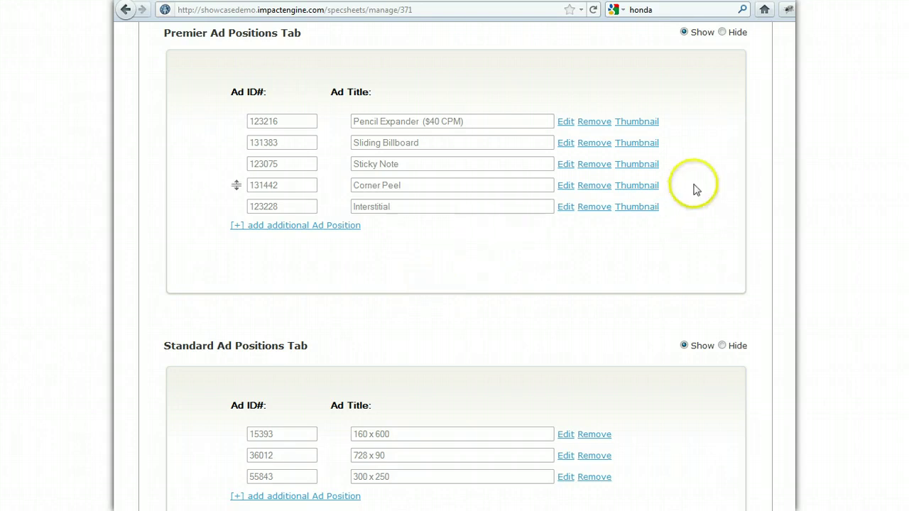
Log in to the Test Account advertiser and open the Custom Gallery Search for standard ads.
scroll(637, 184, "down", 2)
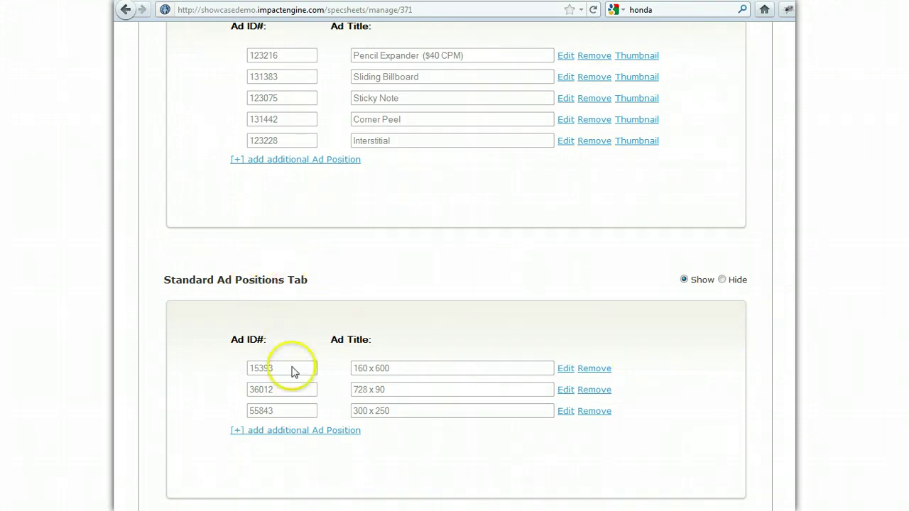
scroll(376, 333, "up", 2)
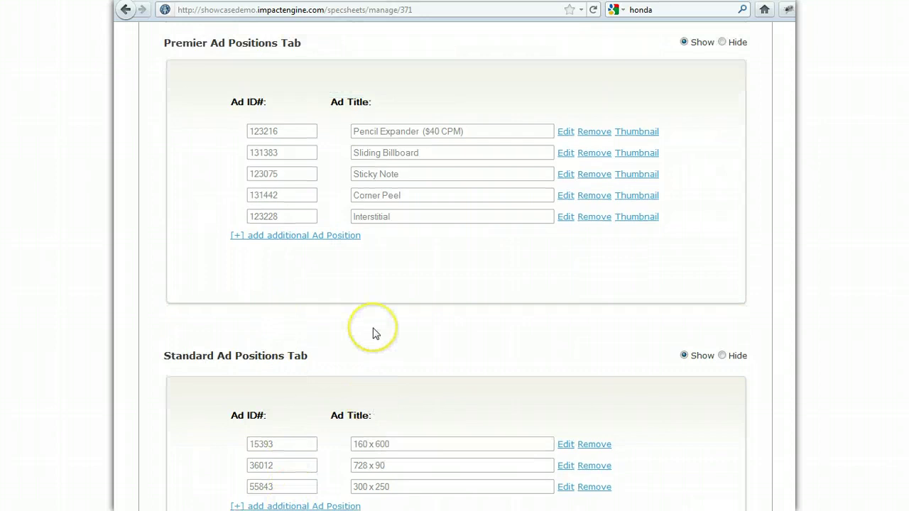
scroll(375, 334, "down", 4)
scroll(419, 298, "up", 12)
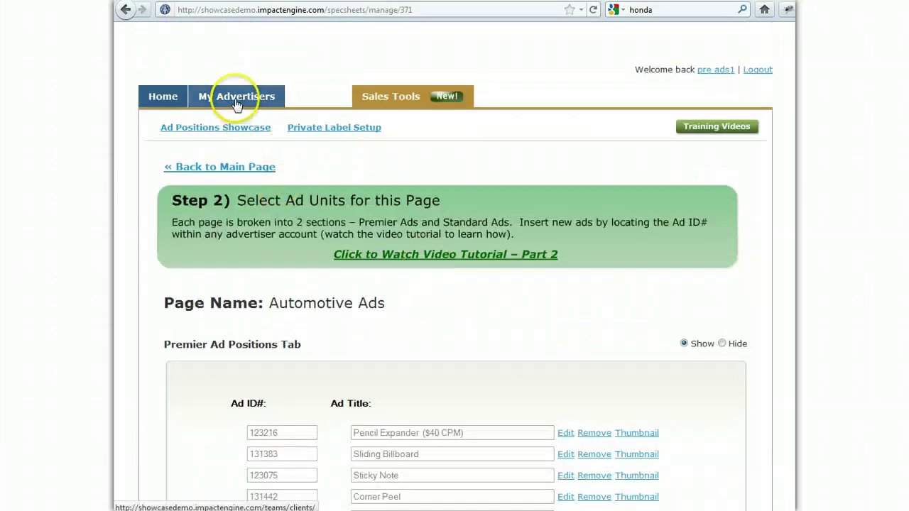
left_click(236, 97)
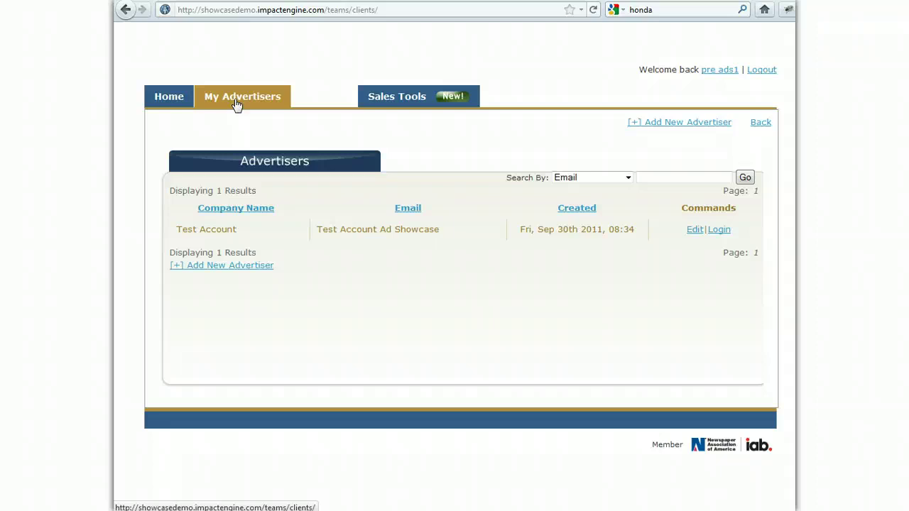
left_click(719, 236)
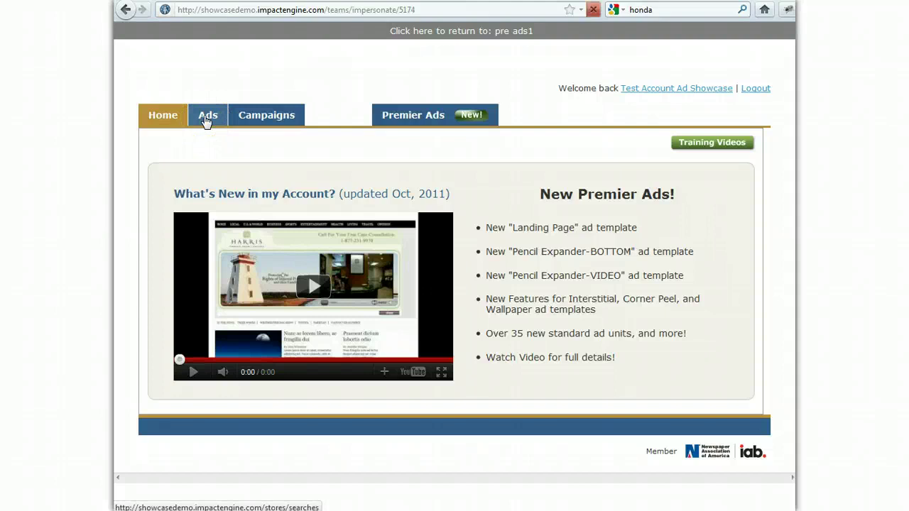
left_click(206, 122)
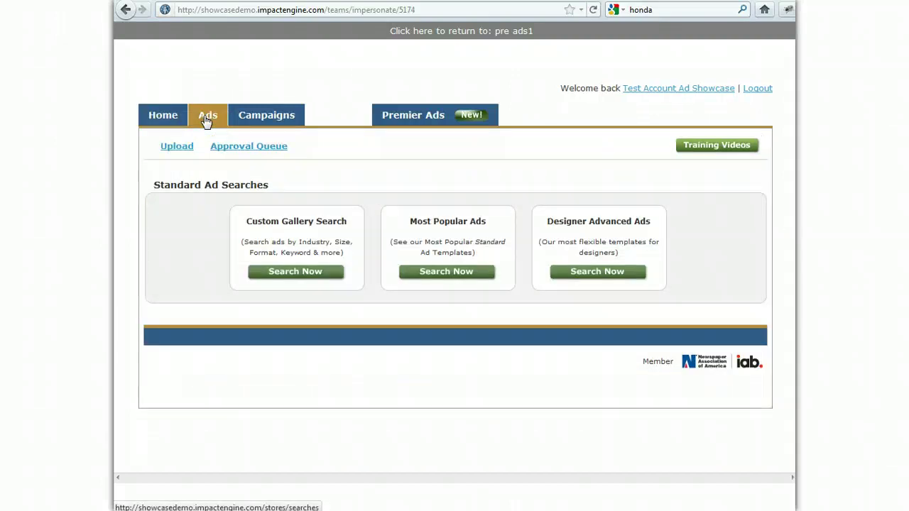
left_click(321, 272)
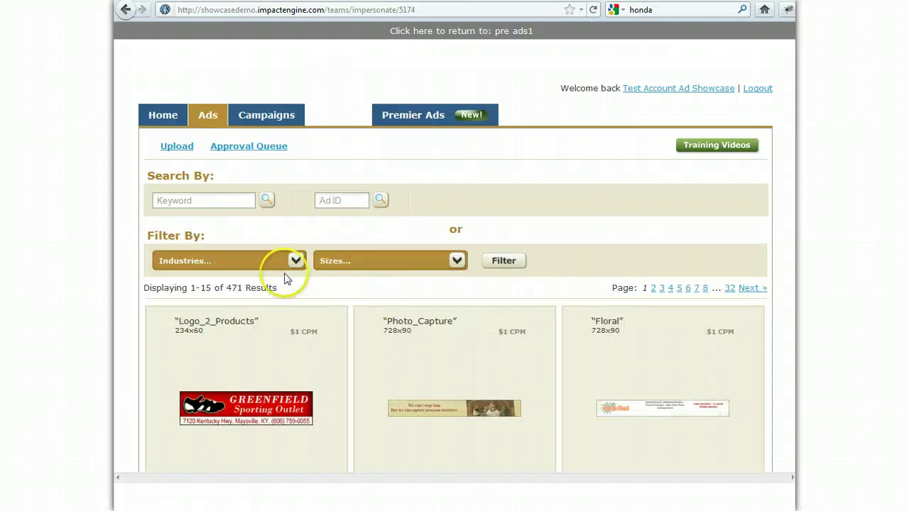
Filter the ad gallery by the Automotive industry and the Skyscraper (120x600) size.
left_click(296, 260)
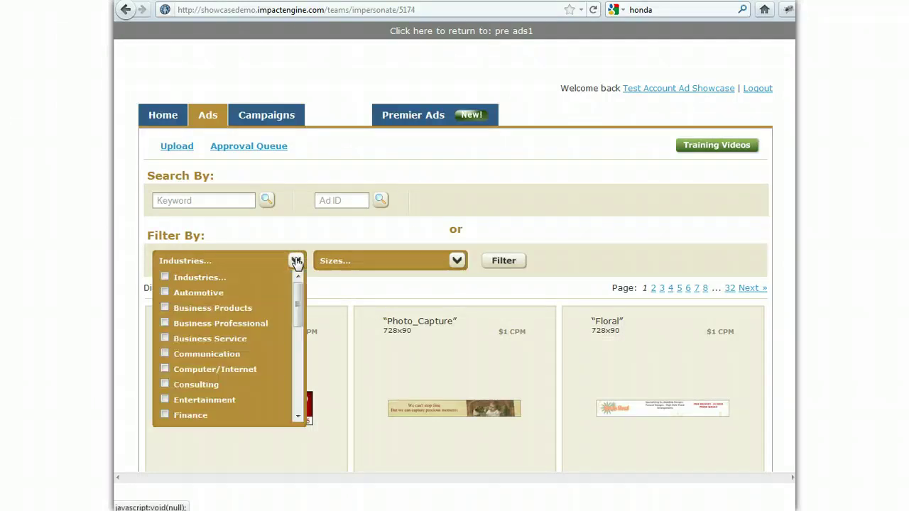
left_click(233, 293)
left_click(457, 261)
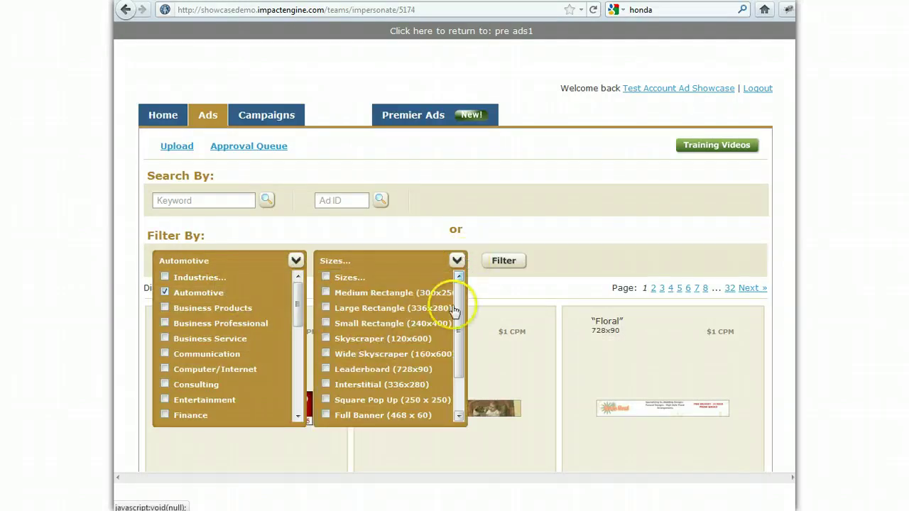
left_click(325, 338)
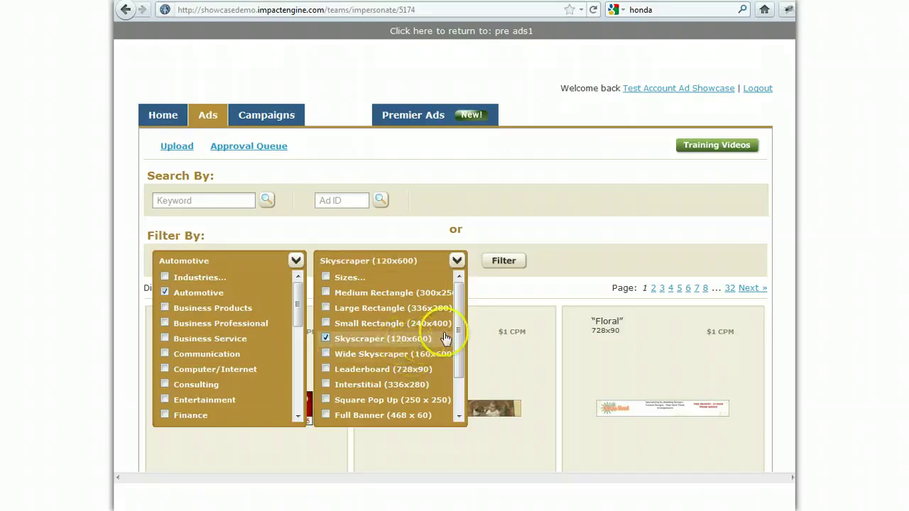
left_click(503, 261)
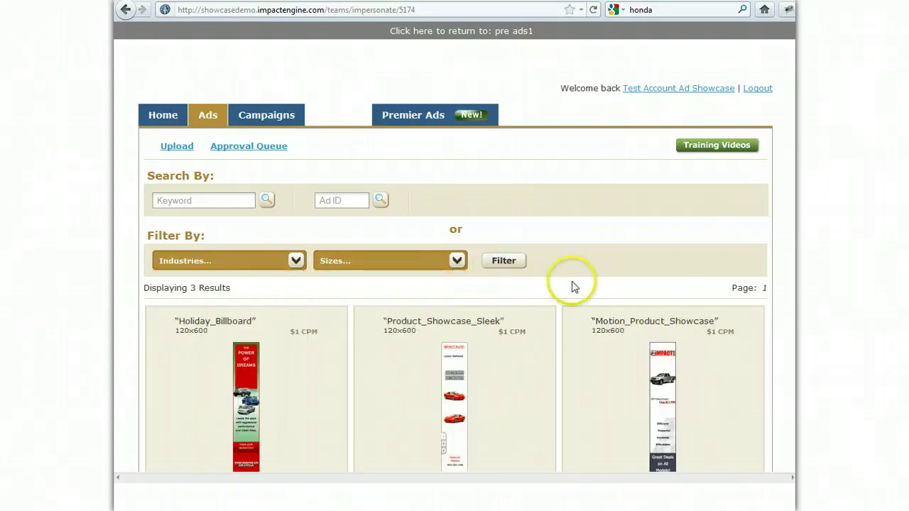
Preview the Motion_Product_Showcase 120x600 ad at full size and close the preview.
scroll(454, 264, "down", 1)
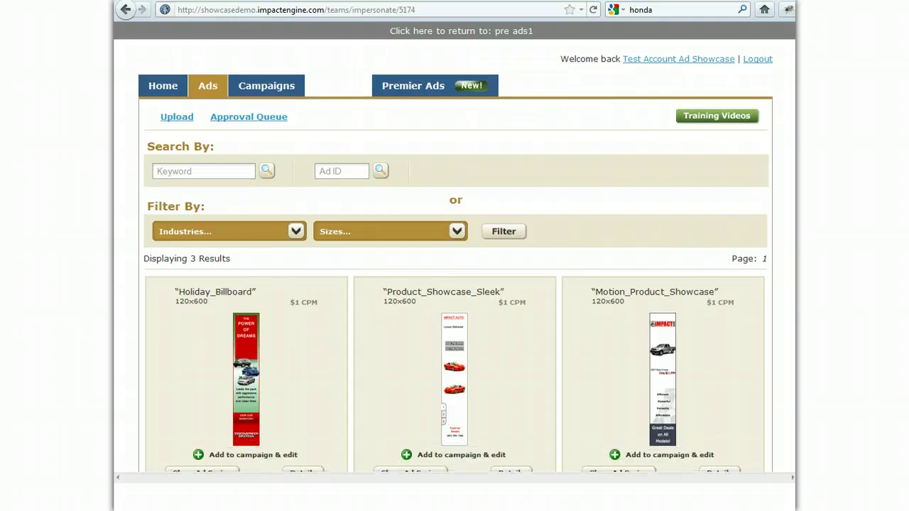
left_click(673, 381)
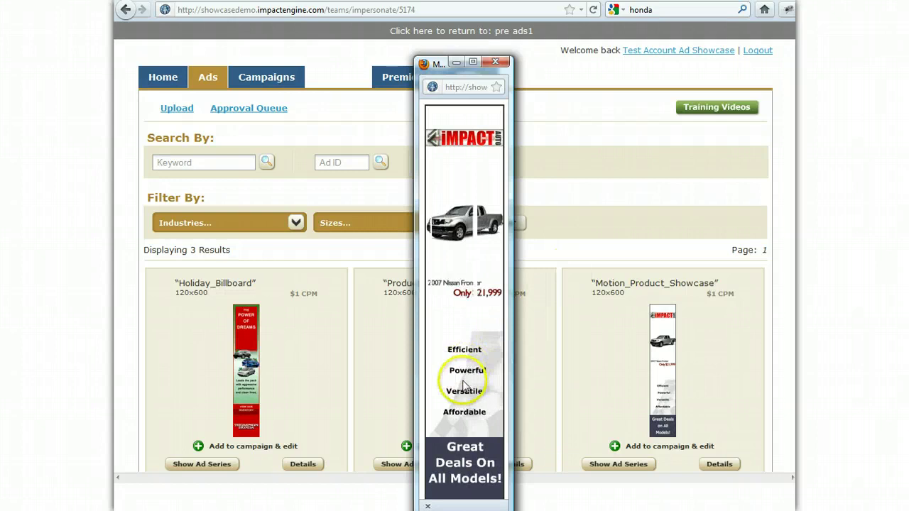
left_click(495, 61)
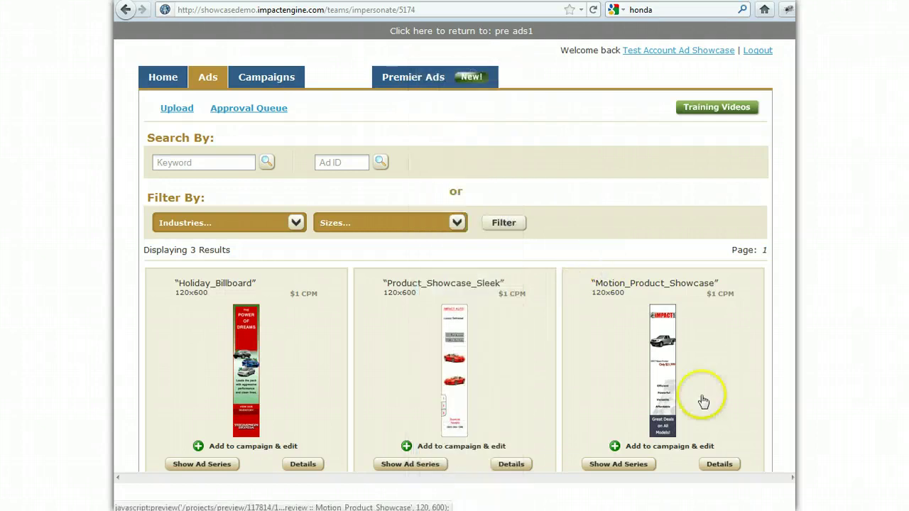
Copy the Ad # from the details of the Motion_Product_Showcase ad.
left_click(727, 464)
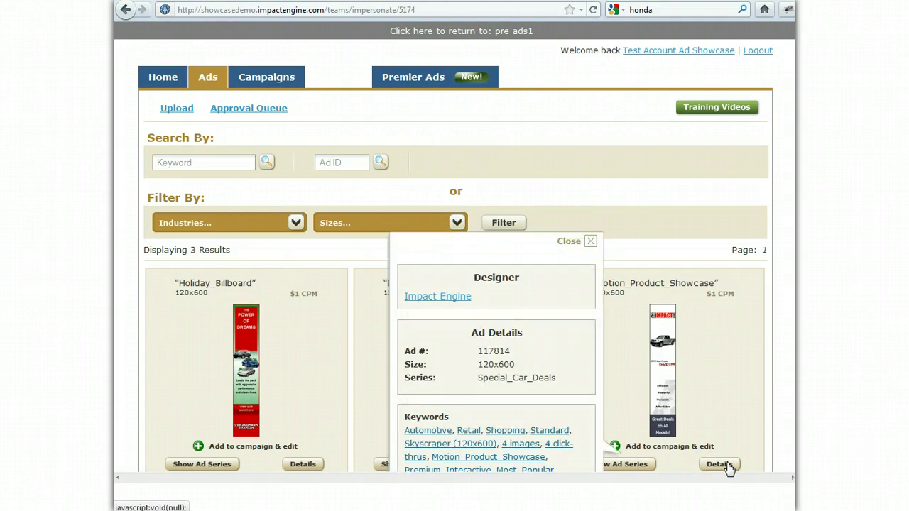
right_click(494, 353)
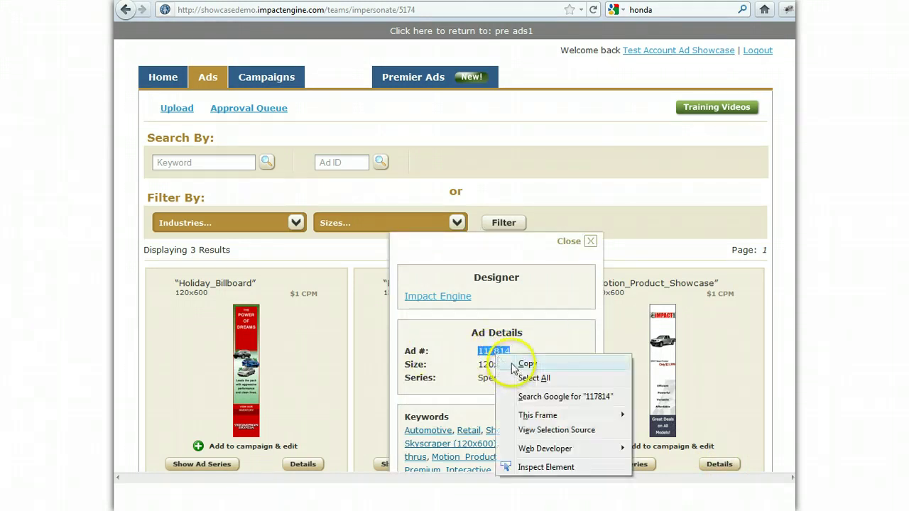
left_click(534, 367)
left_click(592, 241)
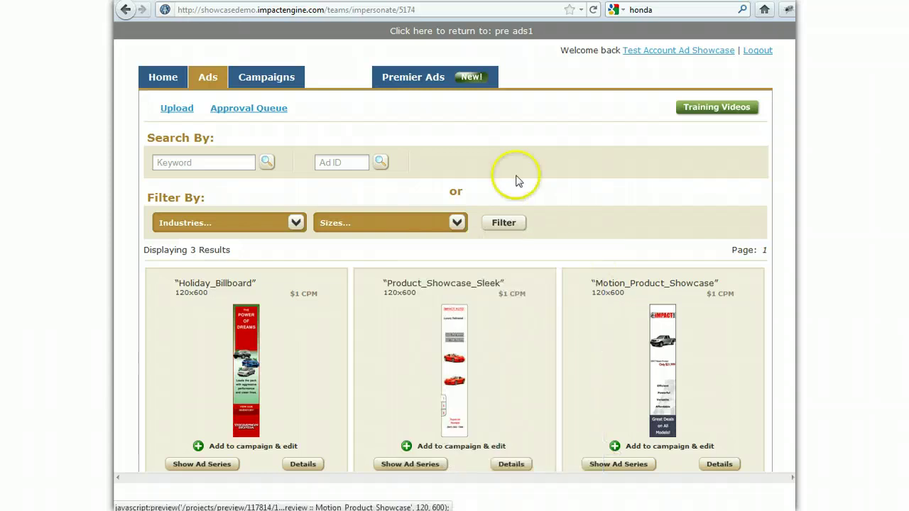
Return to the main pre ads1 account and reopen the Automotive Ads showcase page for editing.
left_click(442, 35)
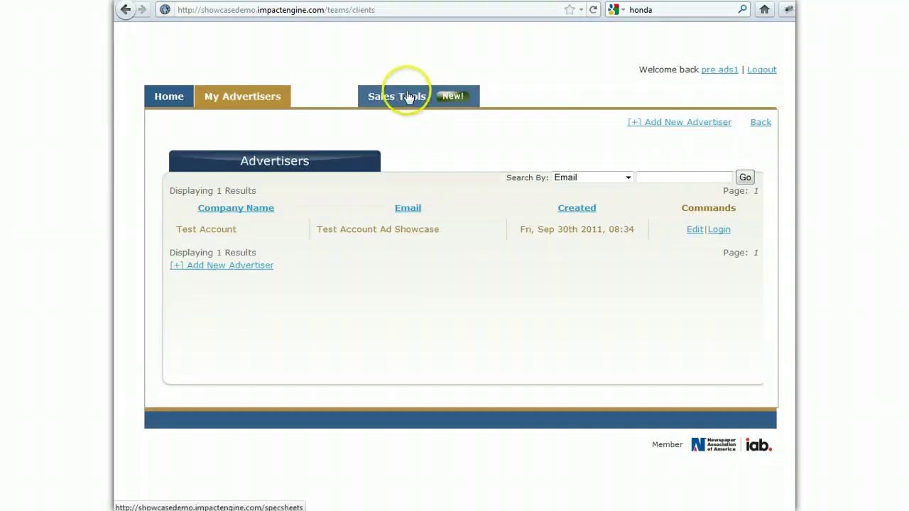
left_click(408, 97)
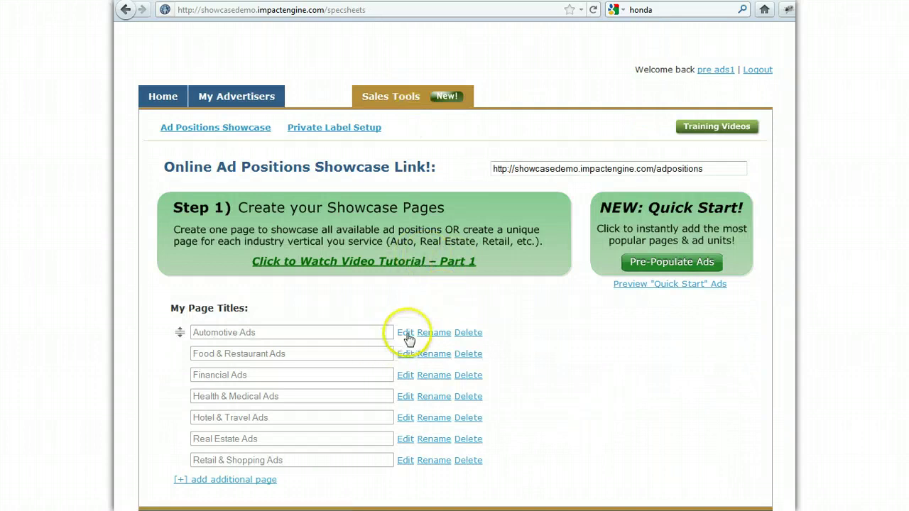
left_click(406, 334)
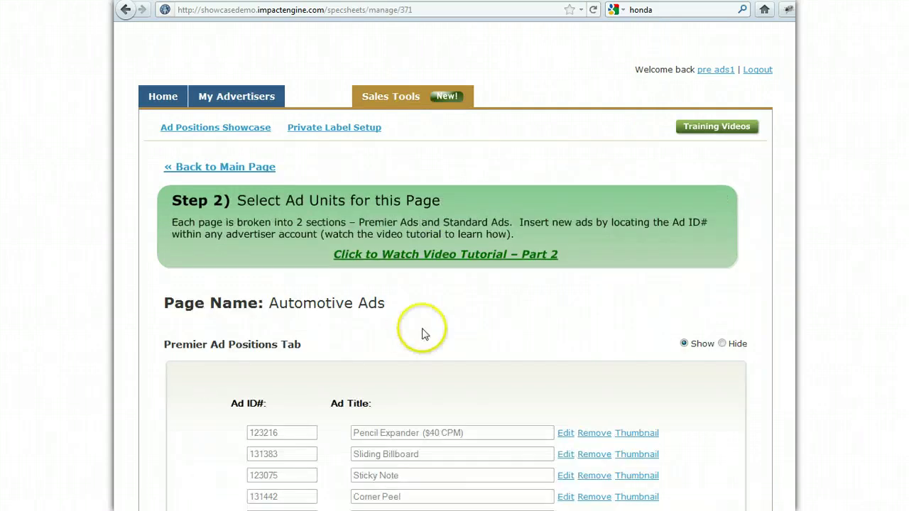
Add a standard ad position with Ad ID 117814 titled "120 x 600" and check it among the showcase's Standard Ads.
scroll(422, 334, "down", 3)
scroll(420, 300, "down", 5)
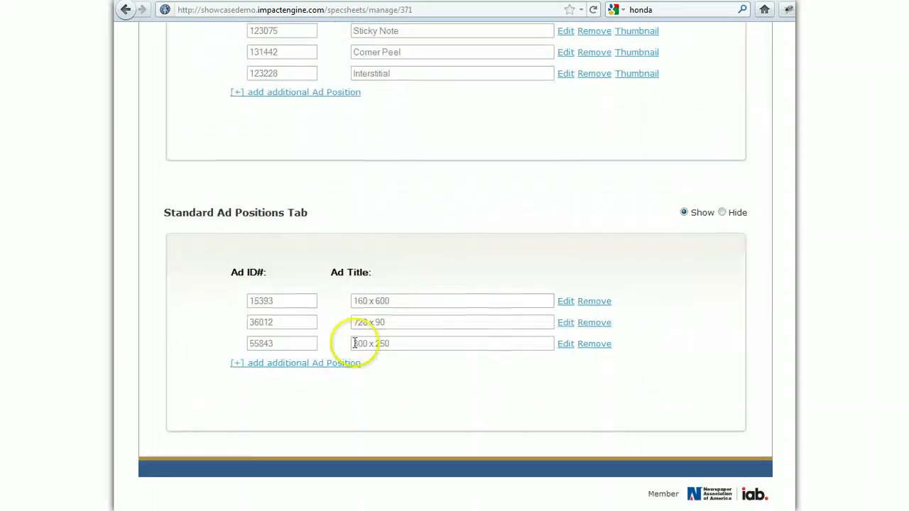
left_click(282, 363)
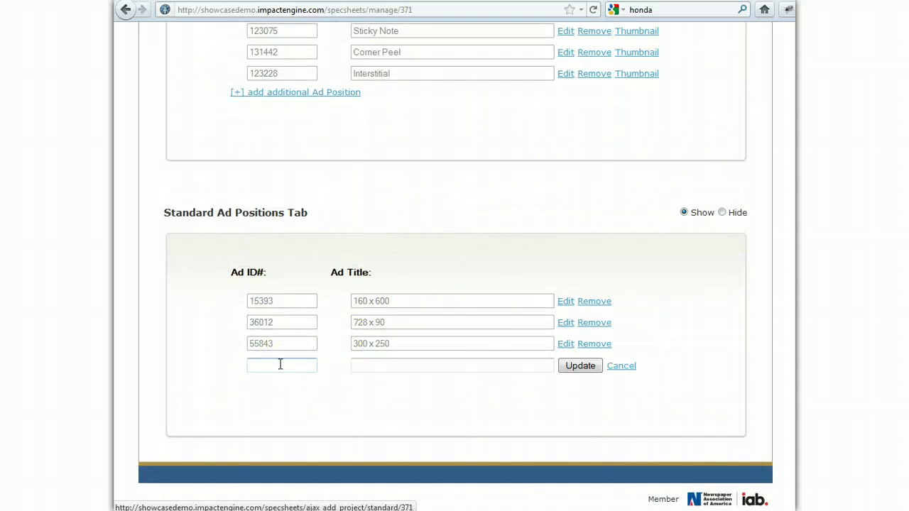
right_click(280, 365)
left_click(318, 419)
left_click(378, 363)
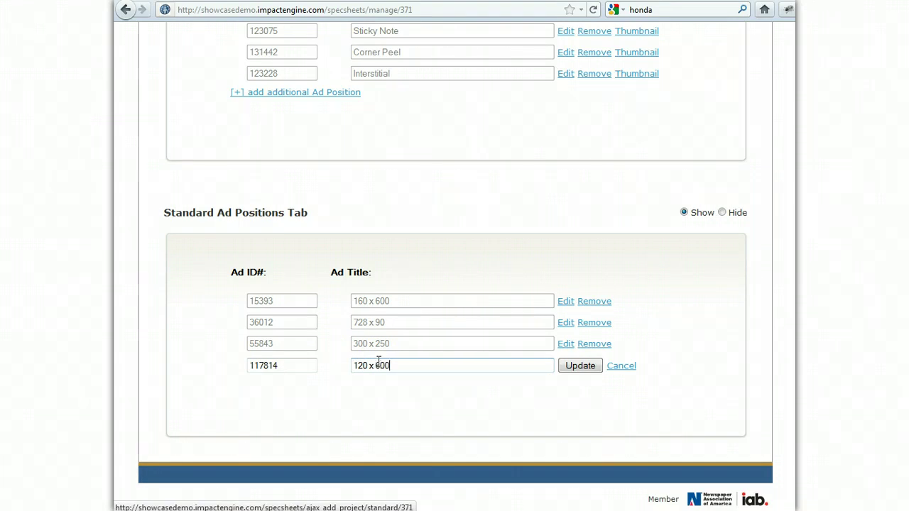
left_click(575, 367)
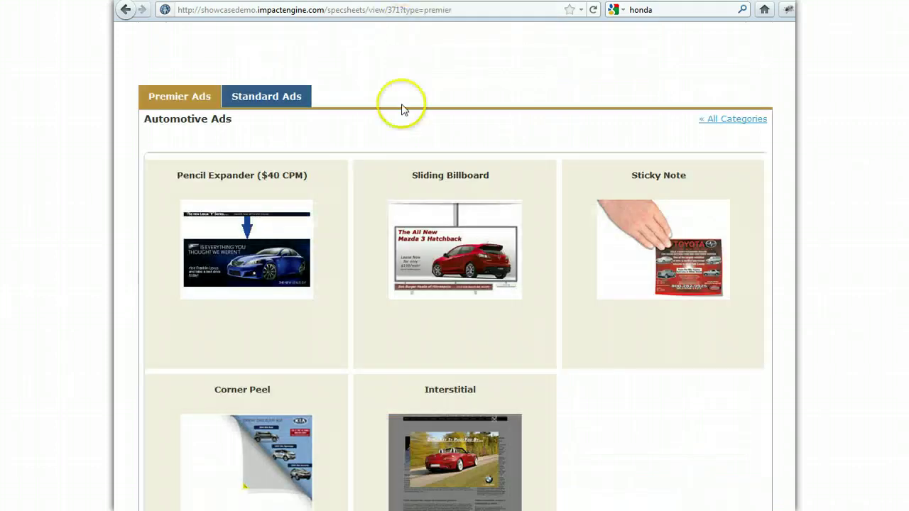
left_click(261, 94)
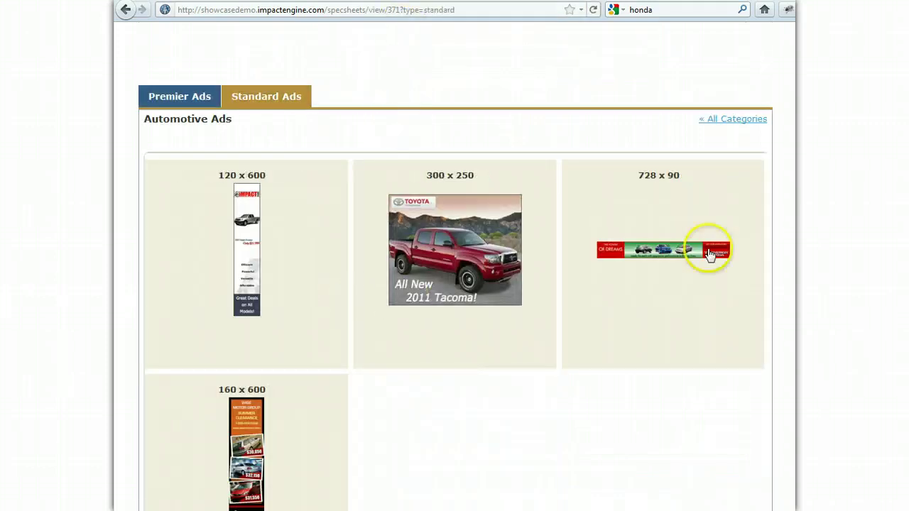
scroll(455, 283, "down", 2)
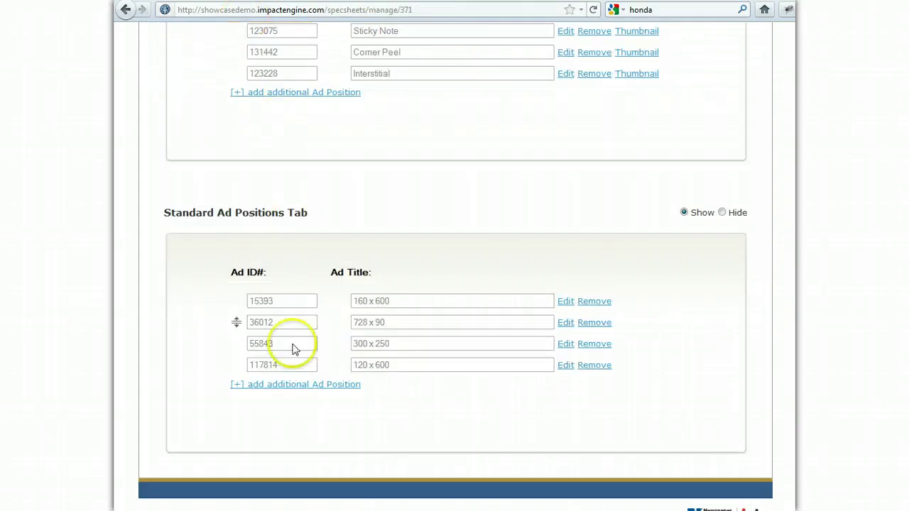
Reorder the standard ad positions by moving 120 x 600 up to the 728 x 90 position.
left_click_drag(237, 366, 235, 320)
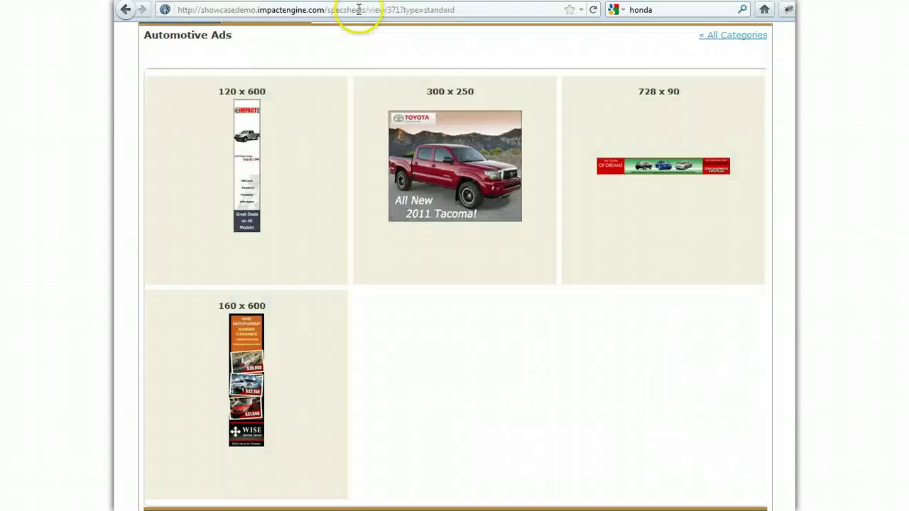
Reload the Automotive Ads showcase to check the order of its standard ads.
left_click(592, 9)
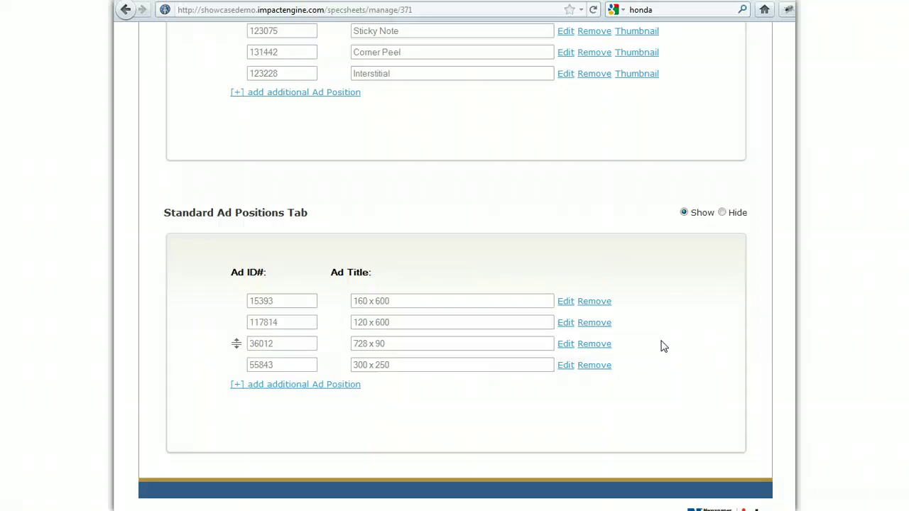
Log in to the Test Account advertiser and expand the Honda campaign's 120 x 600 placement.
scroll(659, 347, "up", 15)
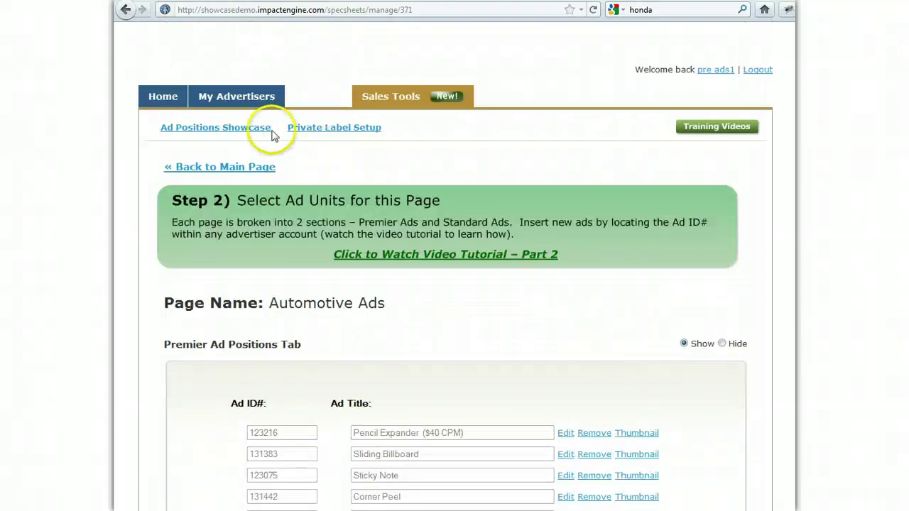
left_click(239, 95)
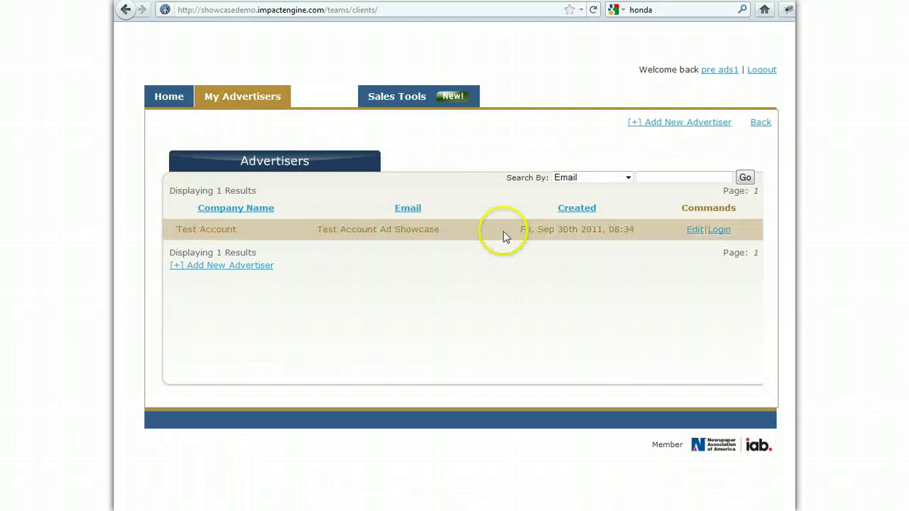
left_click(721, 233)
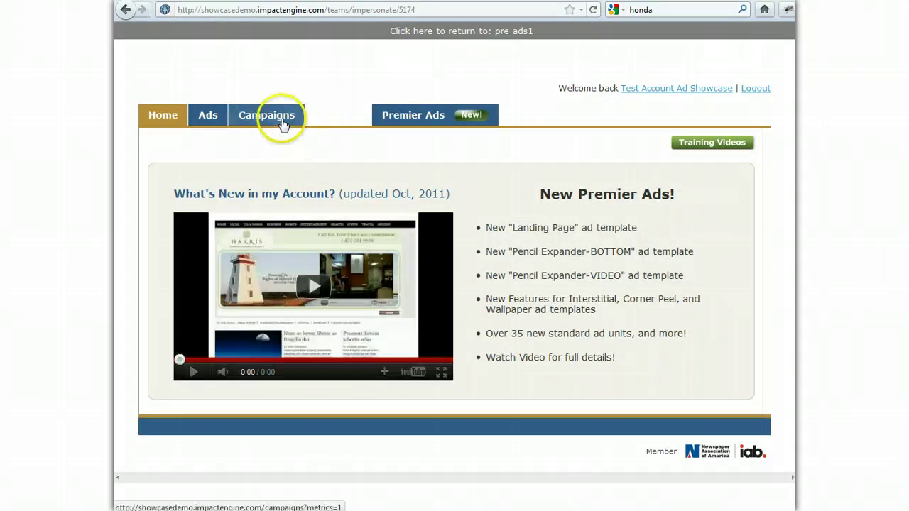
left_click(283, 124)
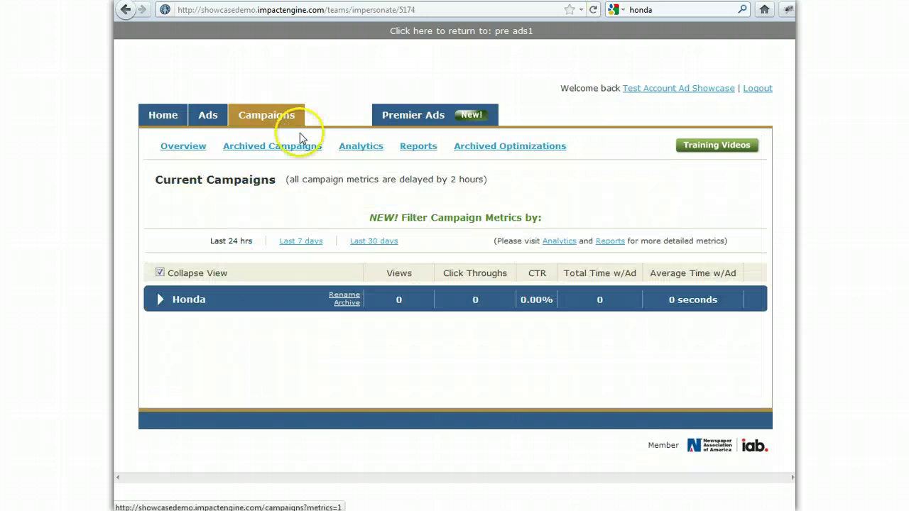
left_click(177, 298)
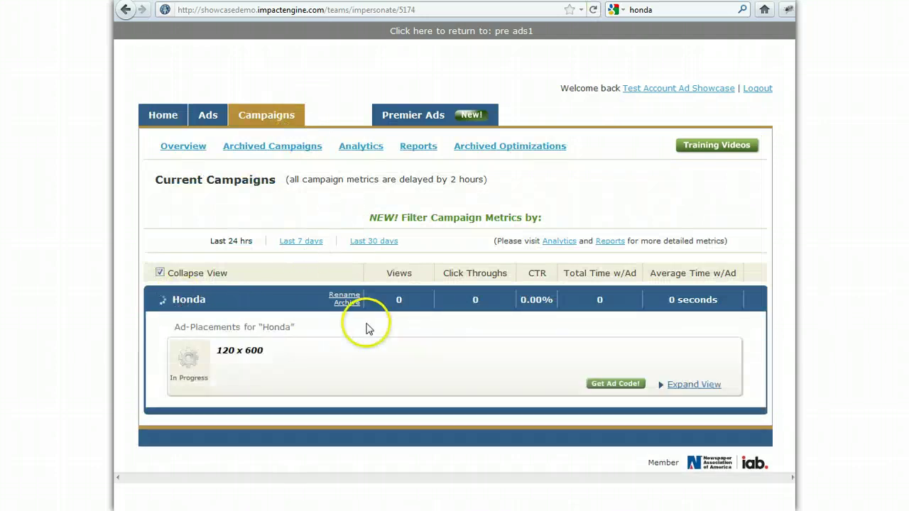
left_click(701, 394)
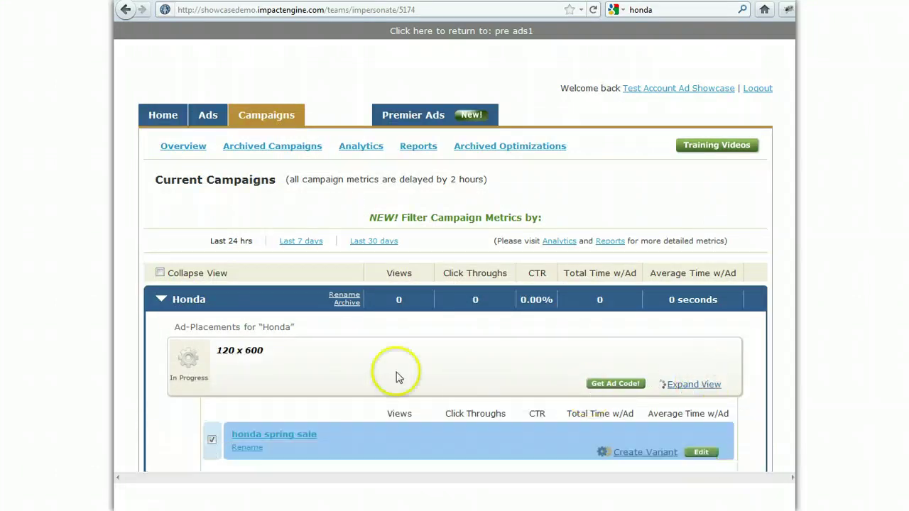
Preview the honda spring sale ad in a window enlarged to show the whole ad, then close the preview.
left_click(416, 440)
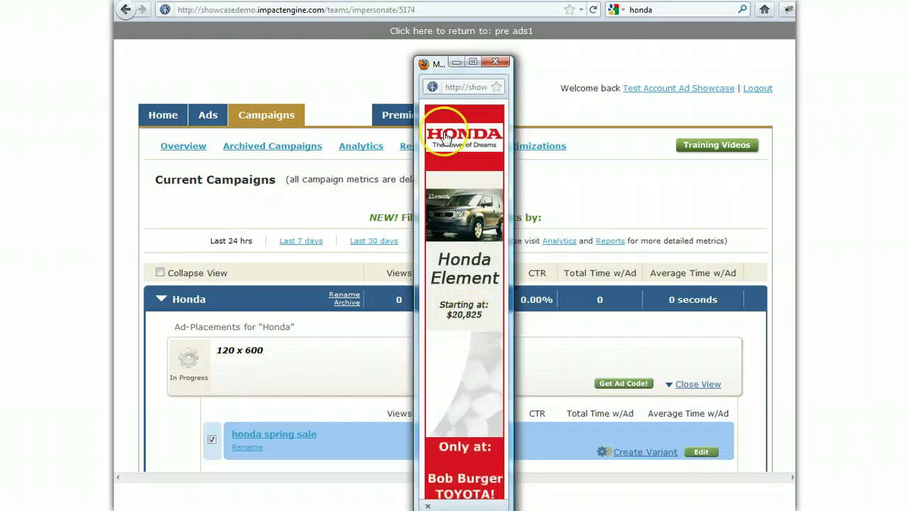
left_click_drag(437, 65, 428, 38)
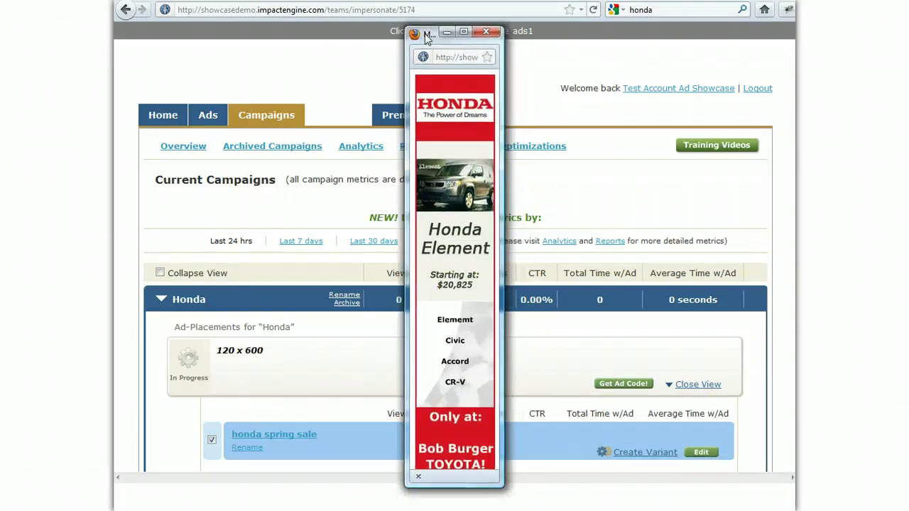
left_click_drag(504, 486, 538, 510)
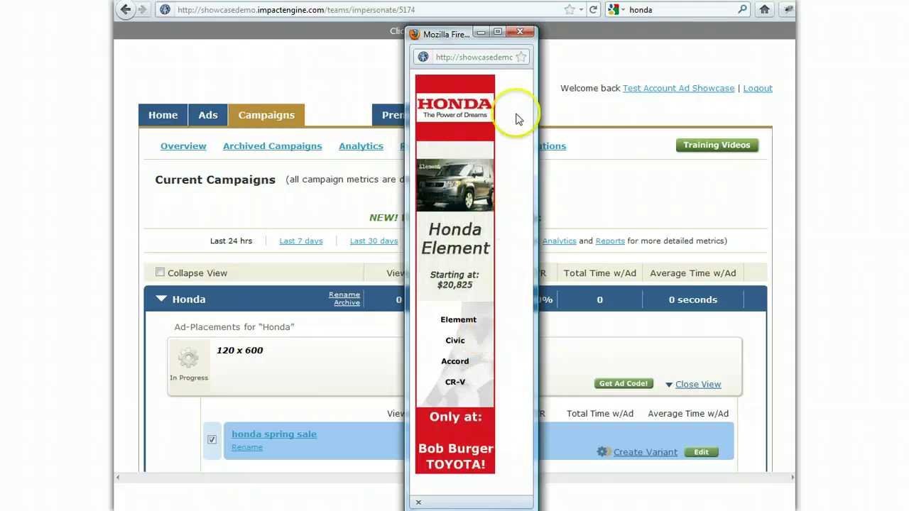
left_click(523, 33)
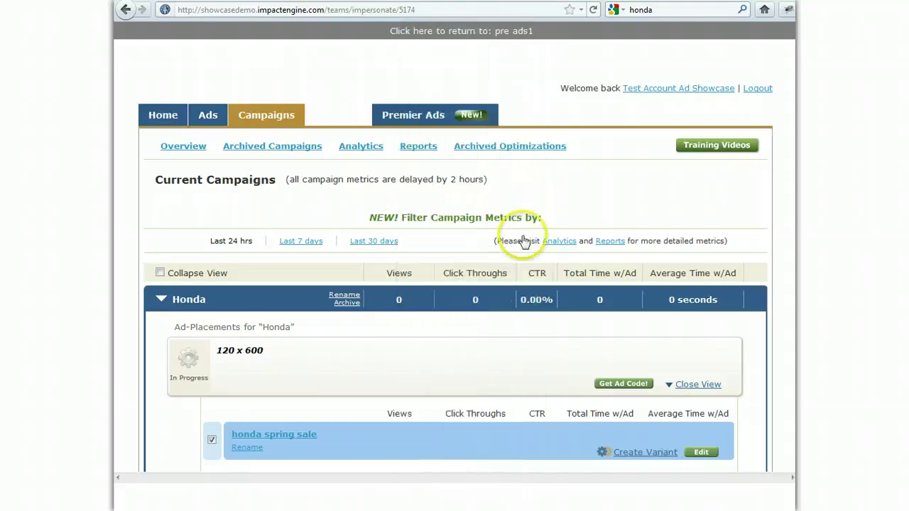
Open the honda spring sale ad for editing and note its ID, 132857, in the browser's search box.
left_click(706, 455)
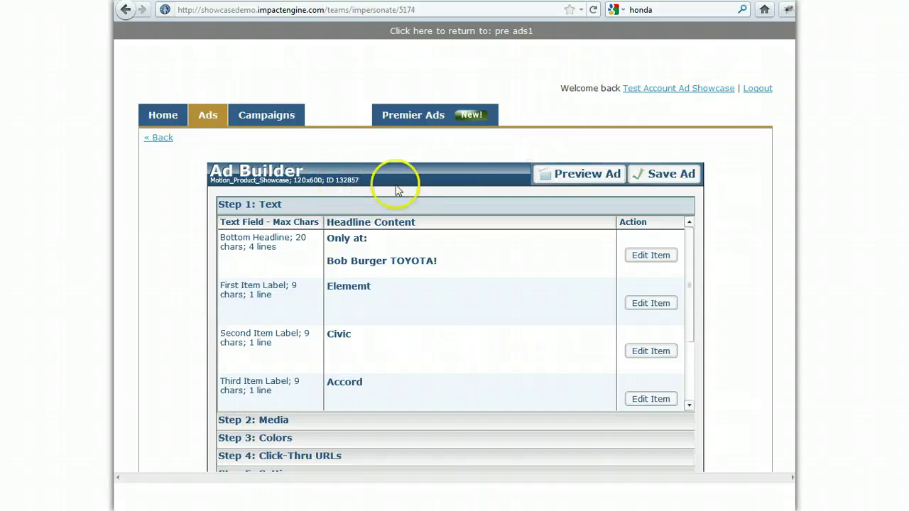
left_click(692, 10)
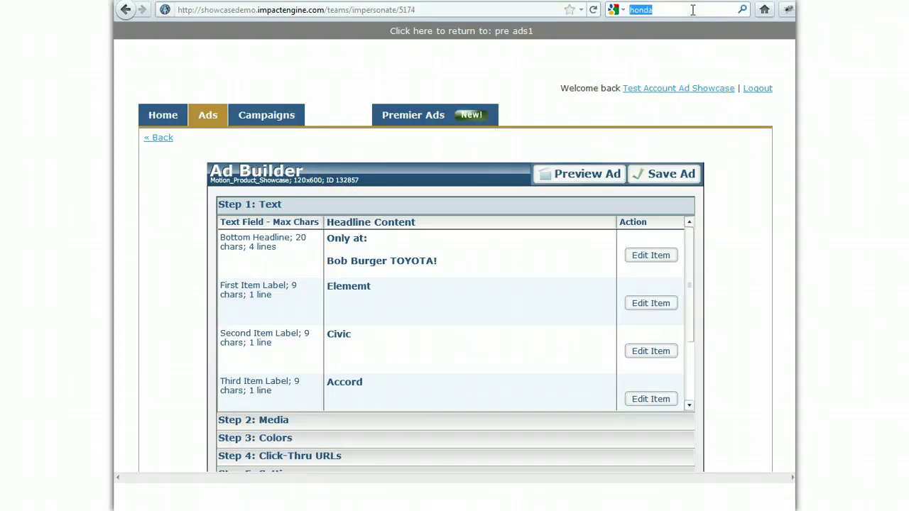
type("132857")
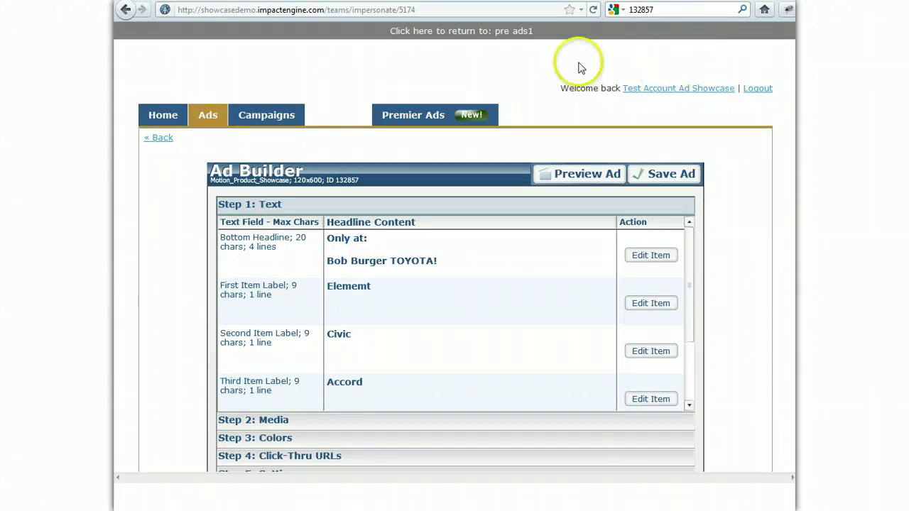
Return to the main pre ads1 account and open the Automotive Ads showcase page for editing.
left_click(405, 32)
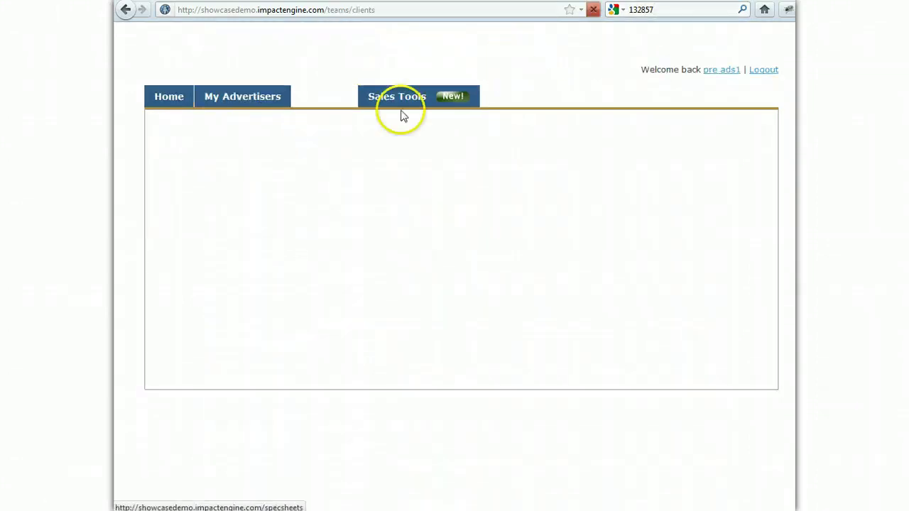
left_click(383, 92)
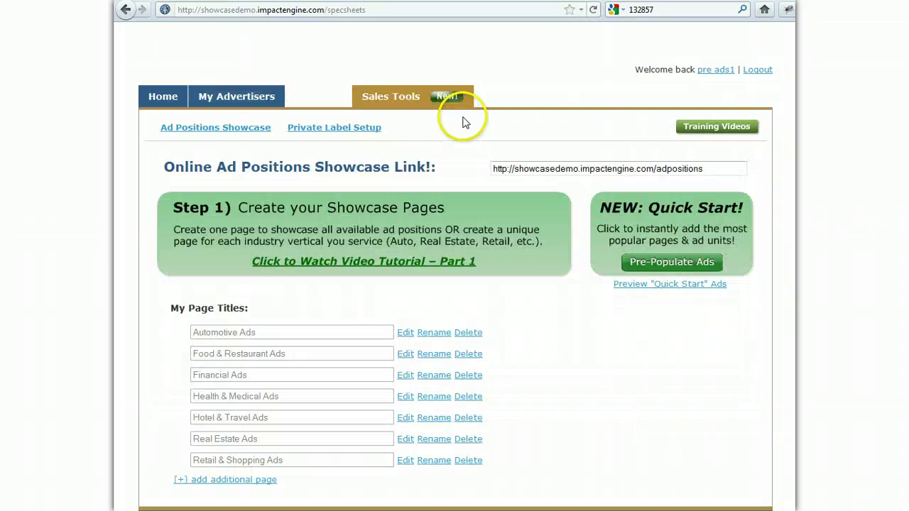
left_click(403, 334)
Add a standard ad position with Ad ID 132857 titled "honda ad" to the Automotive Ads page.
scroll(384, 298, "down", 6)
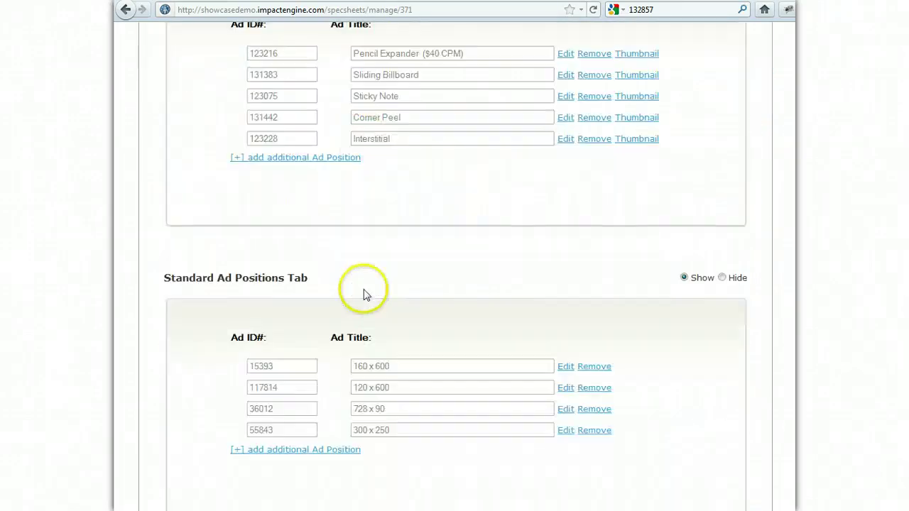
left_click(324, 375)
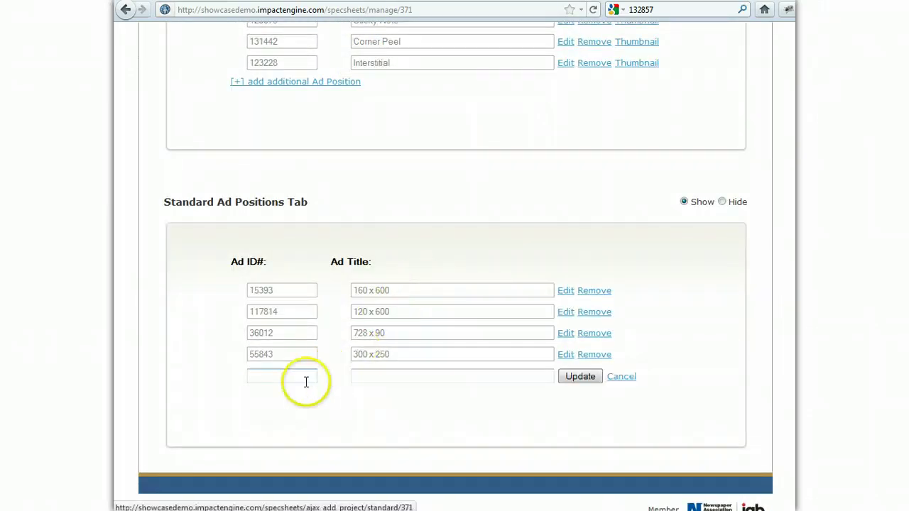
left_click(292, 378)
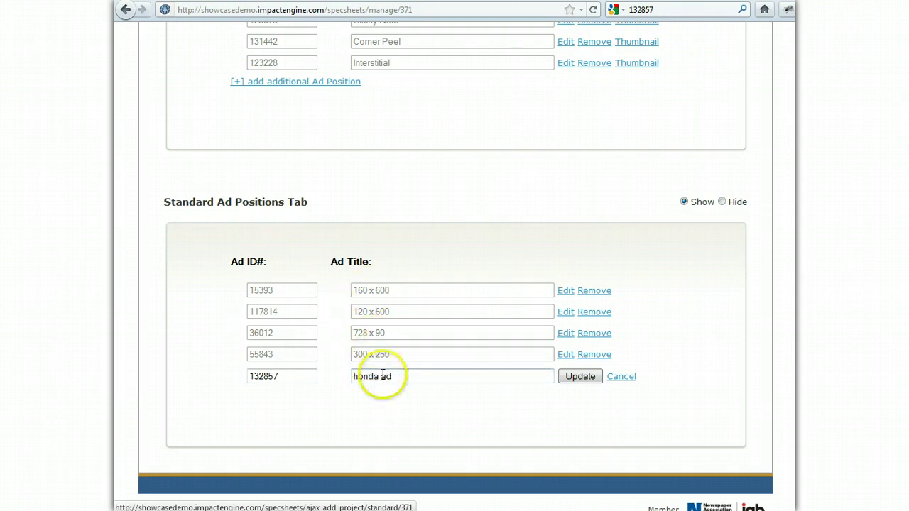
left_click(578, 377)
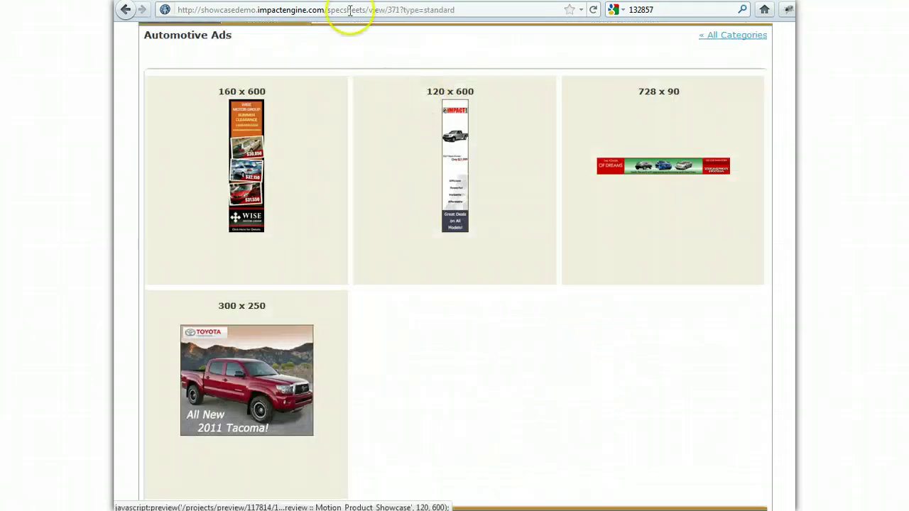
Reload the showcase's Standard Ads and check the honda ad entry and its thumbnail.
scroll(295, 115, "up", 2)
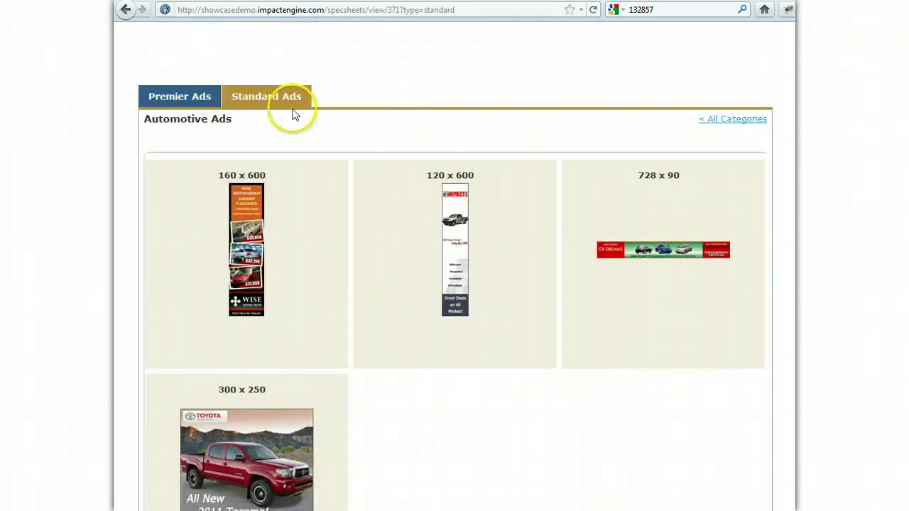
left_click(596, 10)
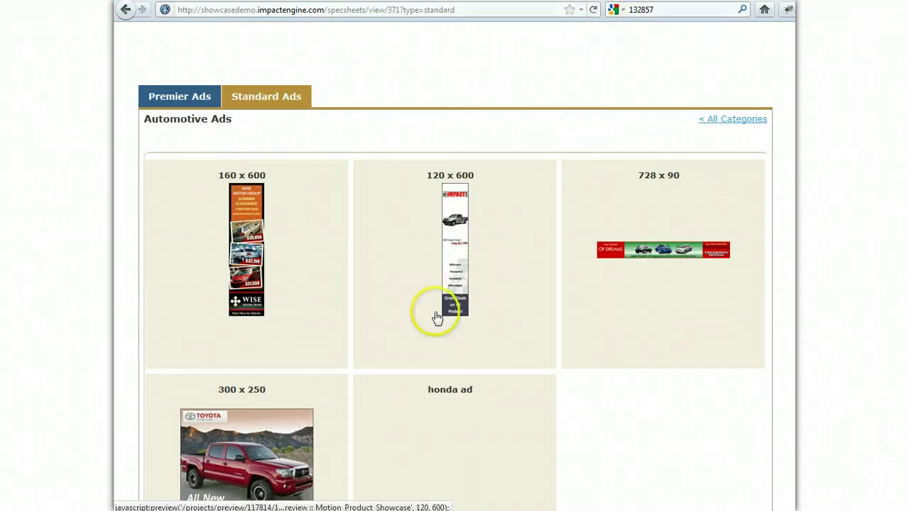
scroll(471, 360, "down", 3)
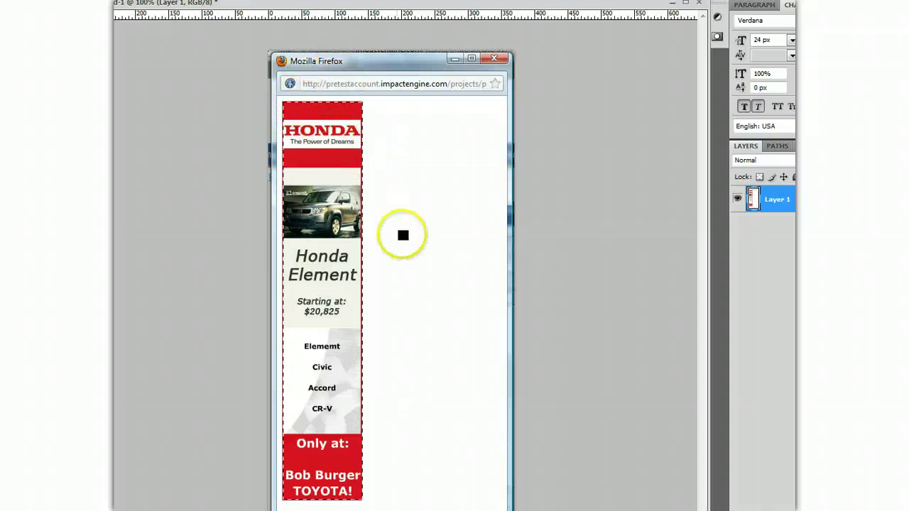
In Photoshop, crop the browser screenshot to the selected Honda ad.
left_click(103, 0)
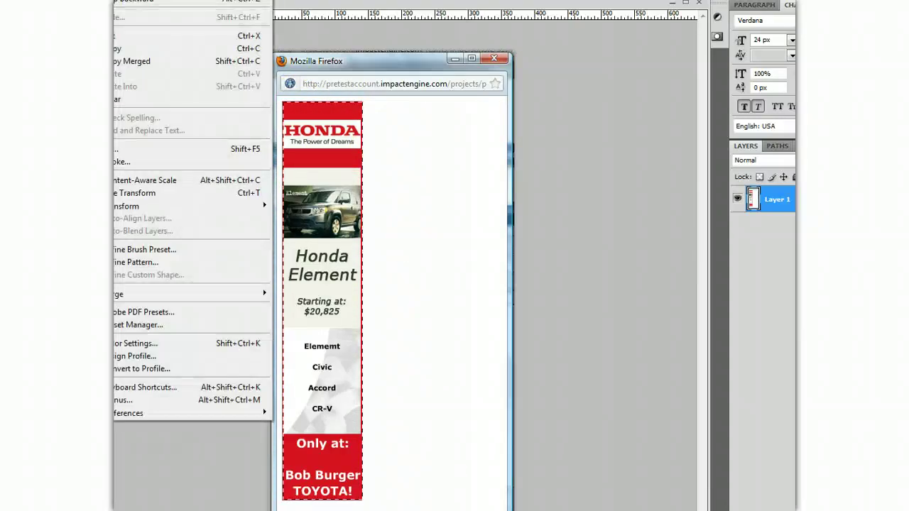
left_click(114, 47)
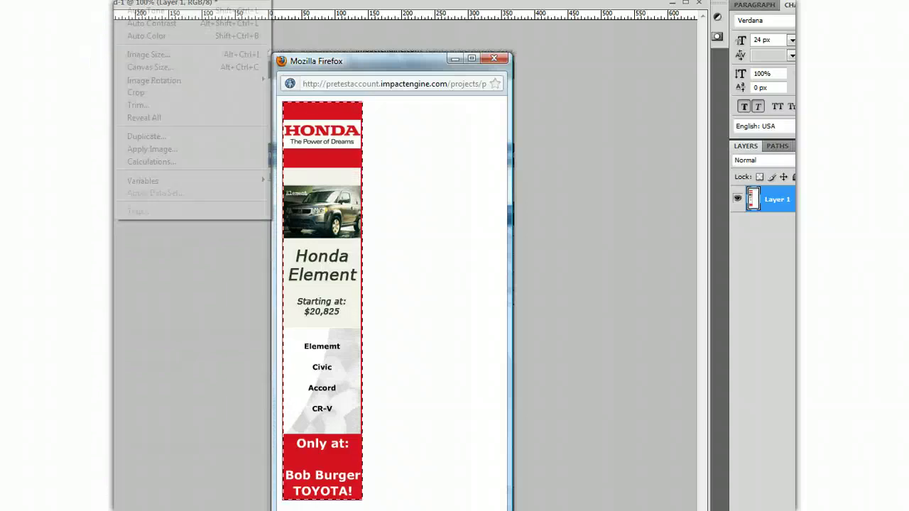
left_click(134, 0)
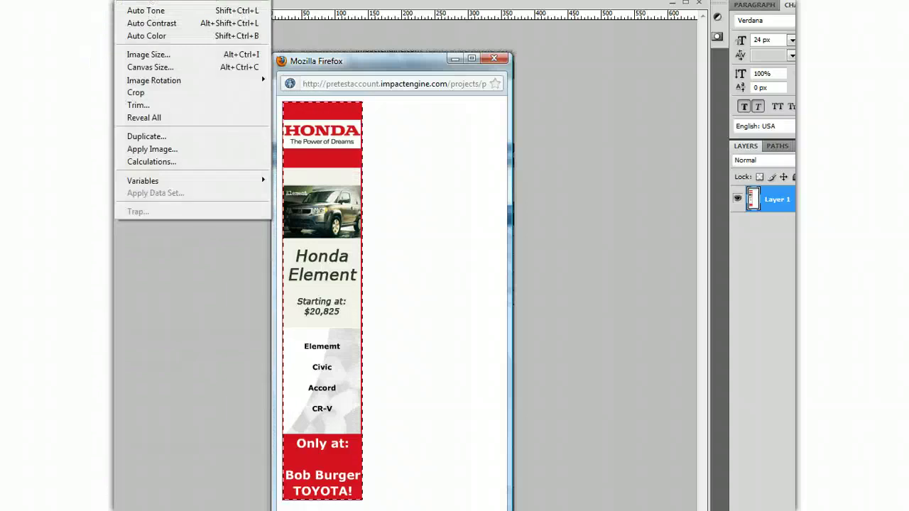
left_click(138, 92)
left_click(223, 128)
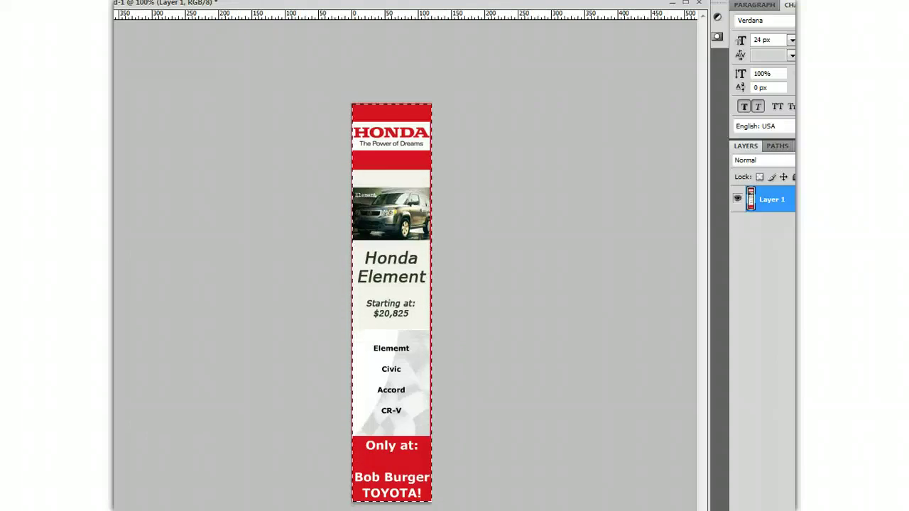
Resize the cropped Honda ad image to a height of 200 pixels with proportions constrained.
left_click(127, 0)
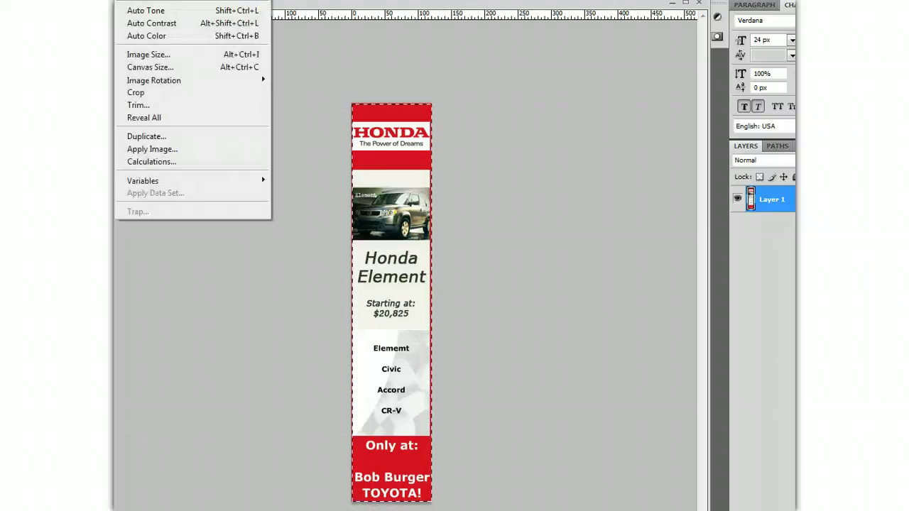
left_click(149, 56)
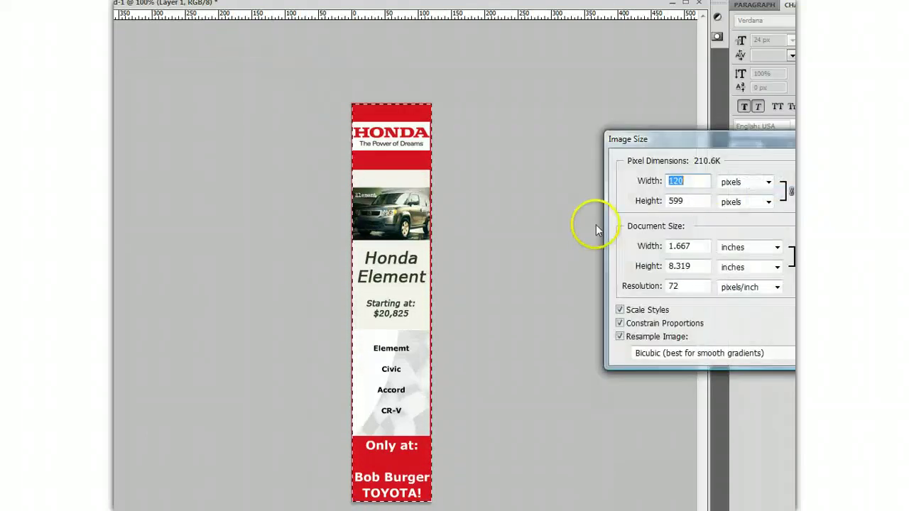
double_click(678, 200)
type("200")
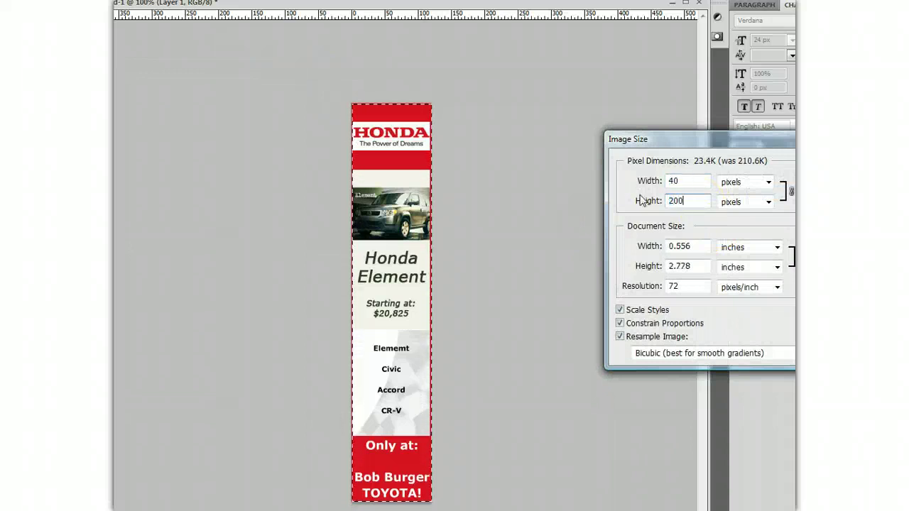
key("Return")
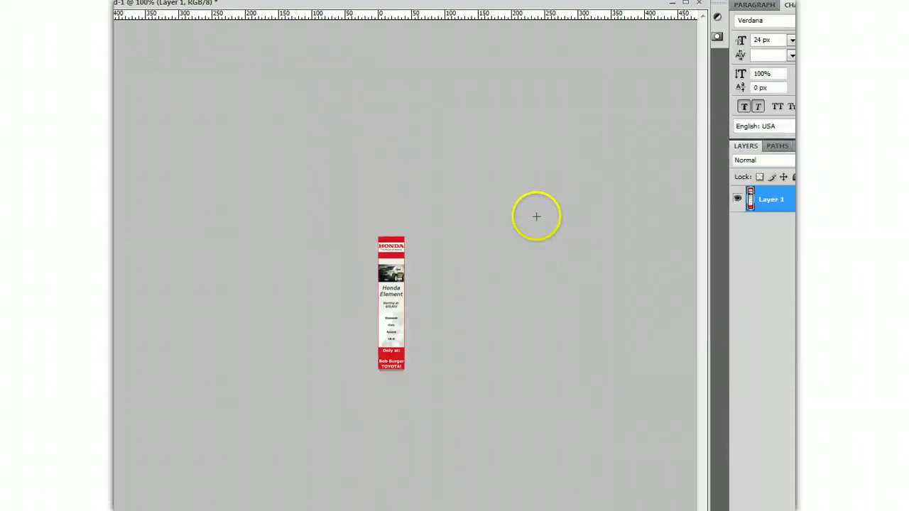
Save the resized Honda ad as a JPEG named "hond logo" in the example ad folder, with High quality 9 and Baseline ("Standard") format.
key("alt+f")
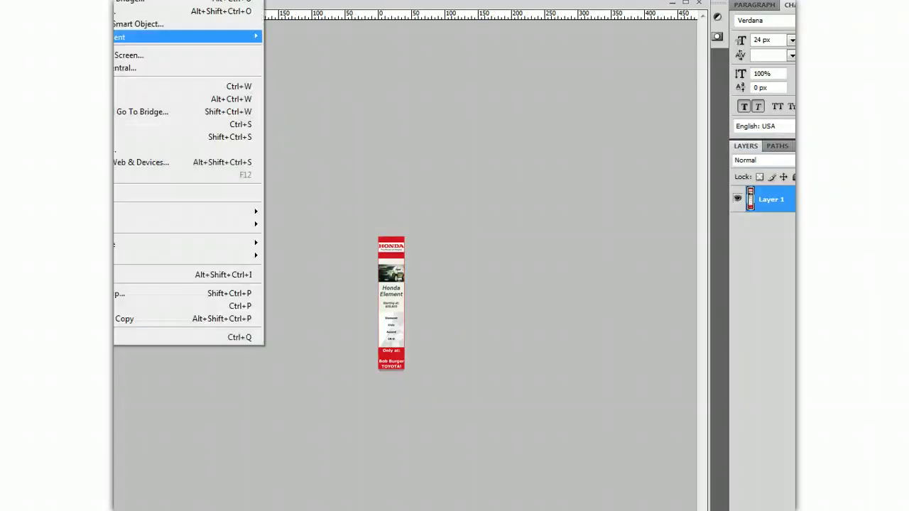
key("Return")
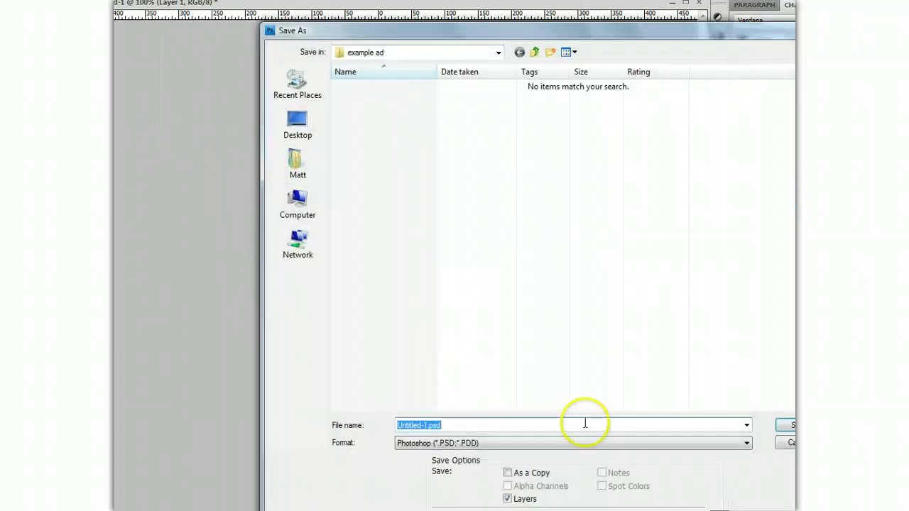
left_click(601, 443)
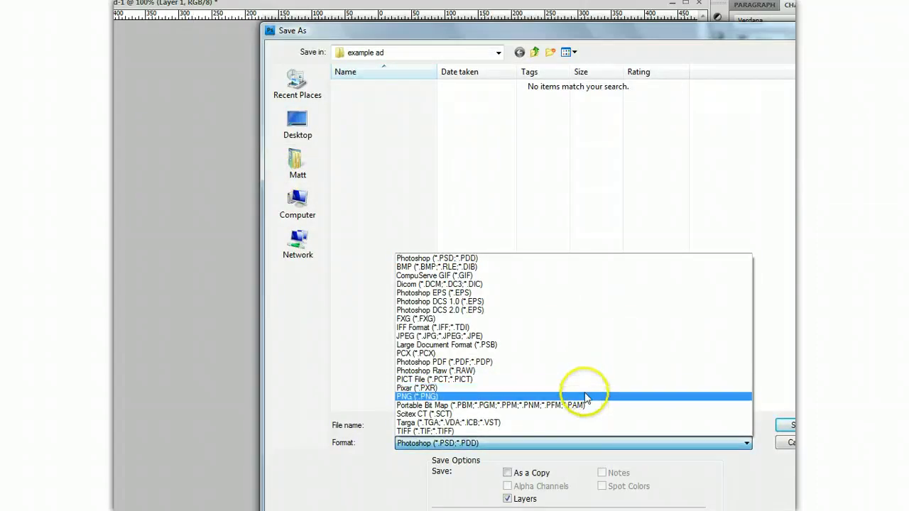
left_click(582, 336)
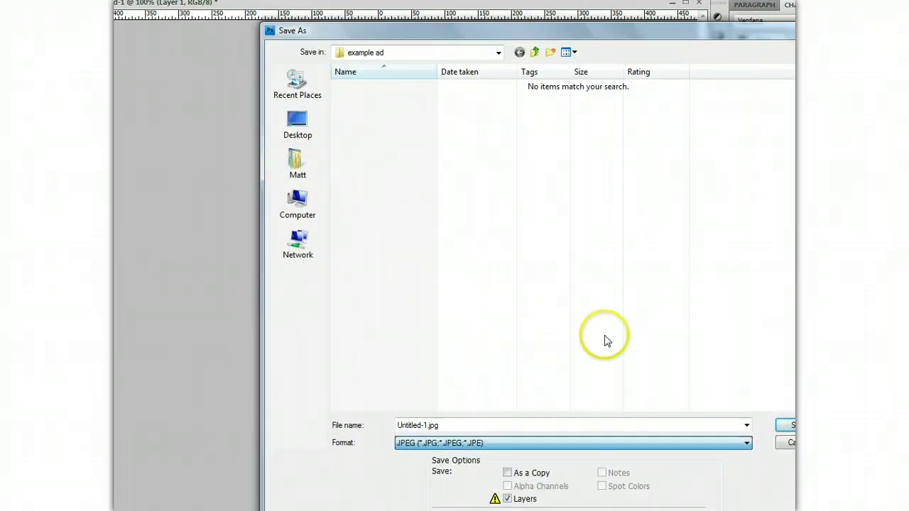
left_click(490, 423)
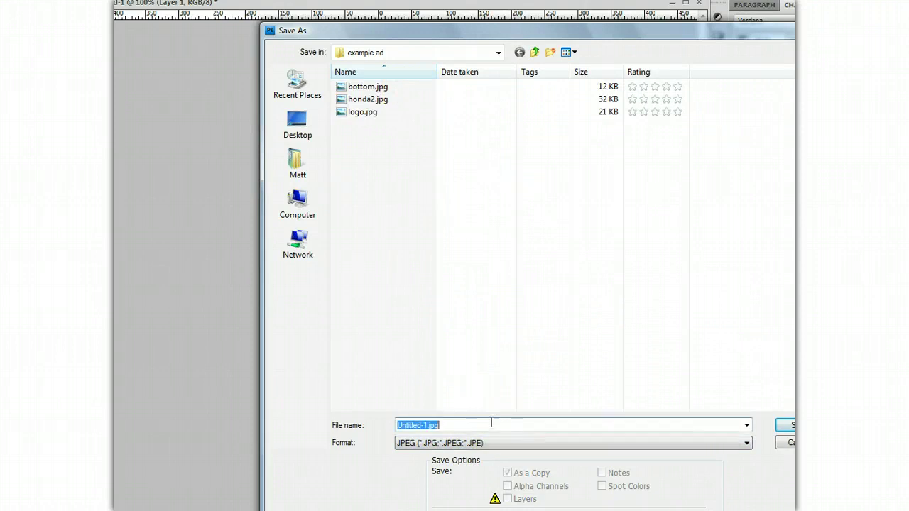
type("hond ")
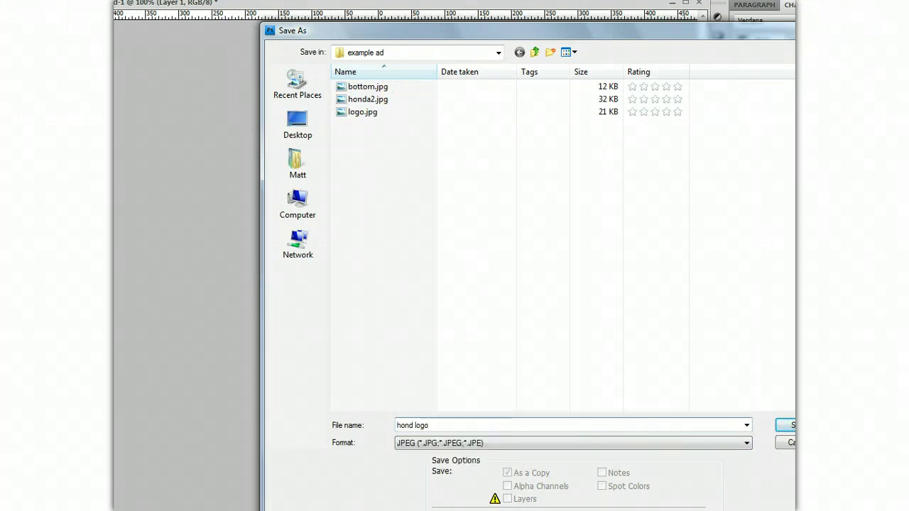
type("logo")
left_click(784, 424)
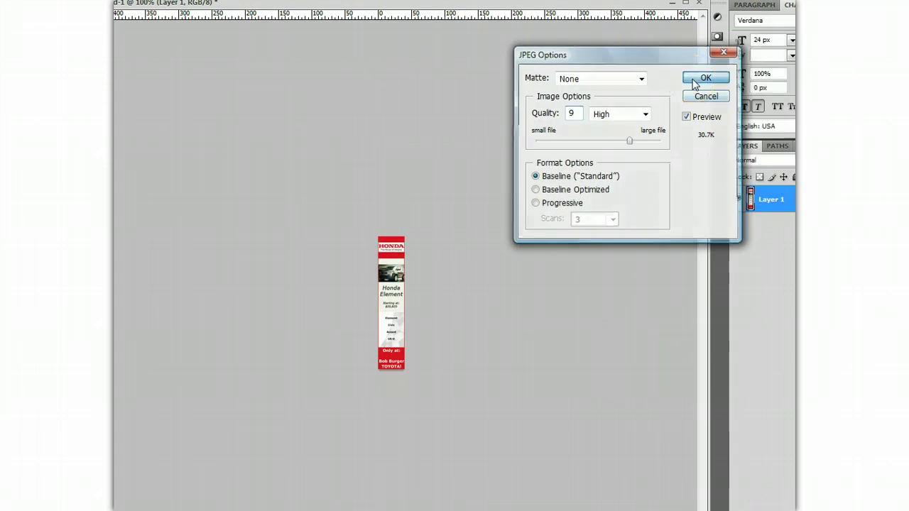
left_click(695, 82)
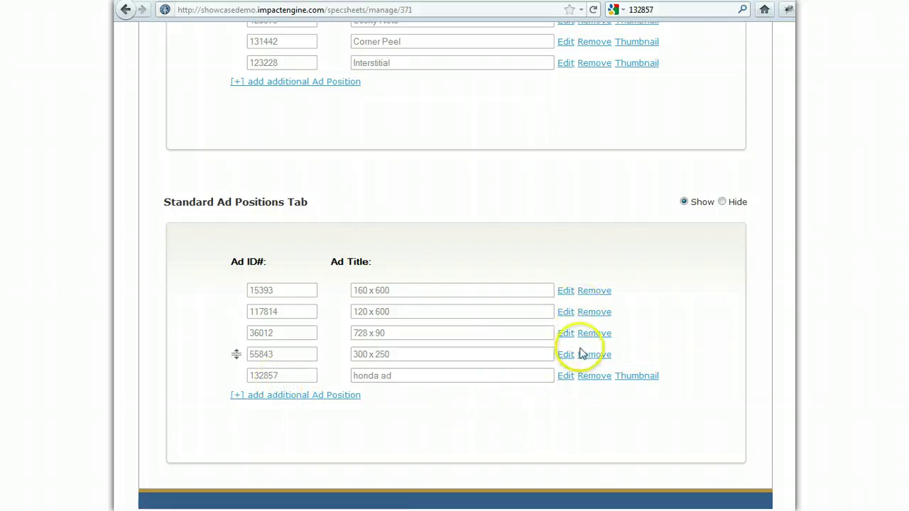
In the browser, upload "hond logo.jpg" from the example ad folder as the thumbnail for the honda ad standard position.
left_click(632, 378)
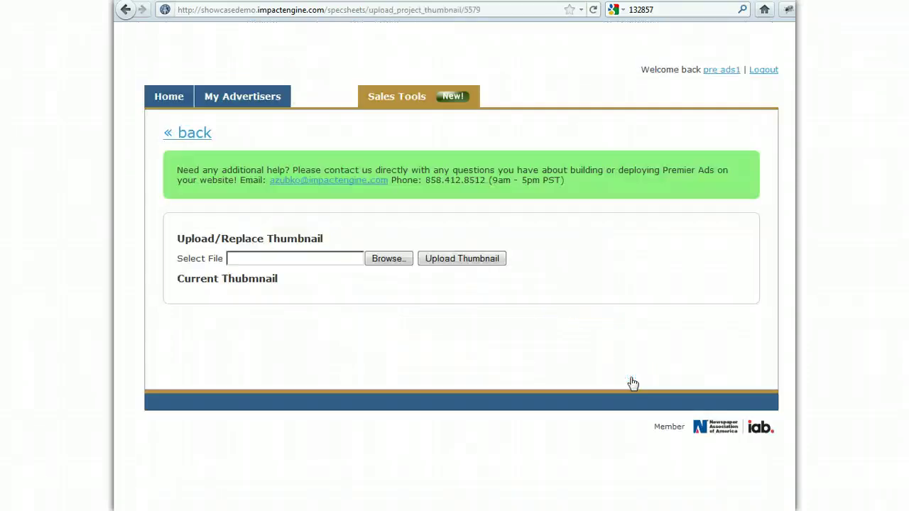
left_click(384, 259)
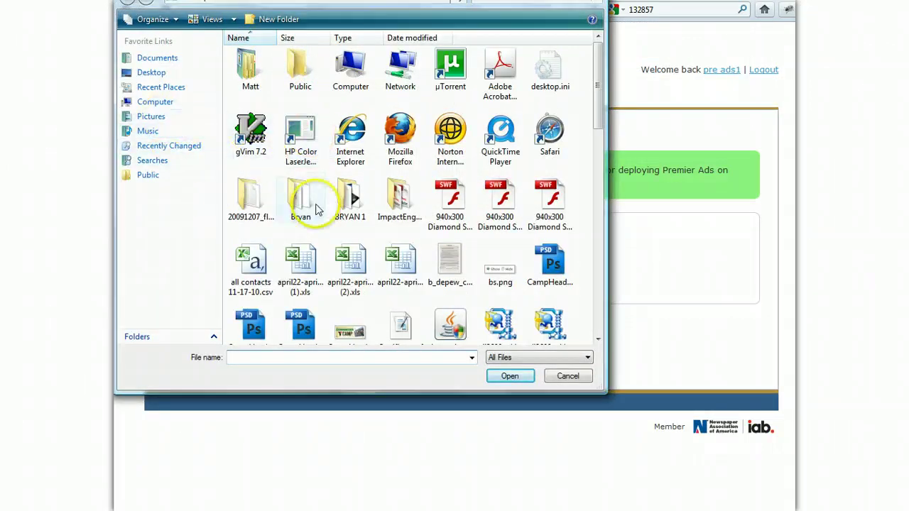
double_click(350, 202)
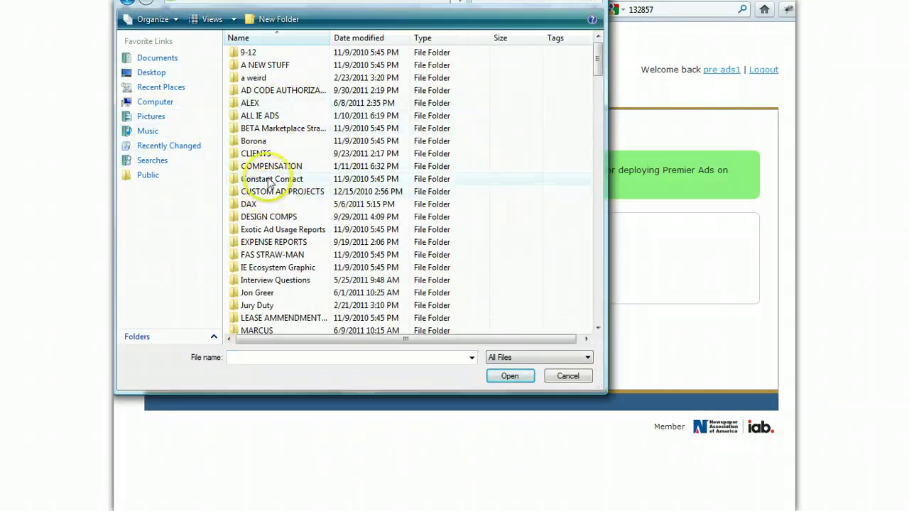
double_click(269, 216)
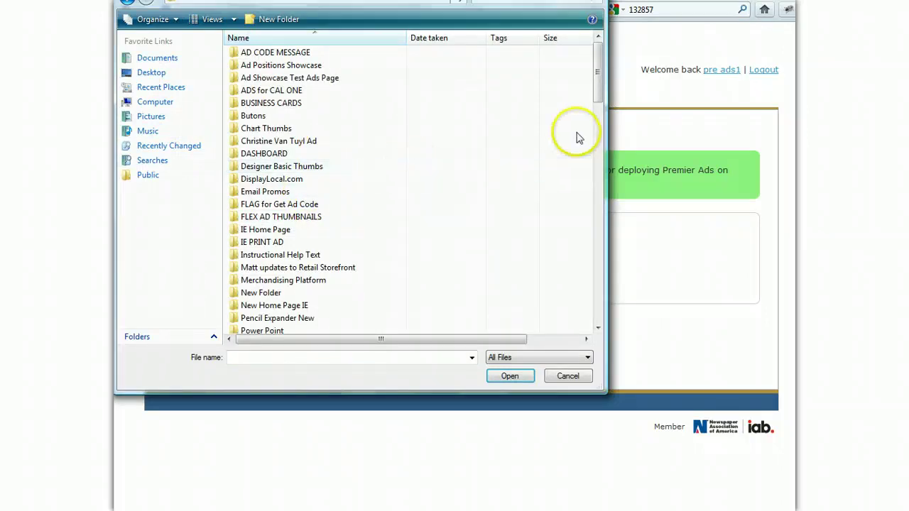
left_click_drag(598, 97, 599, 147)
double_click(284, 153)
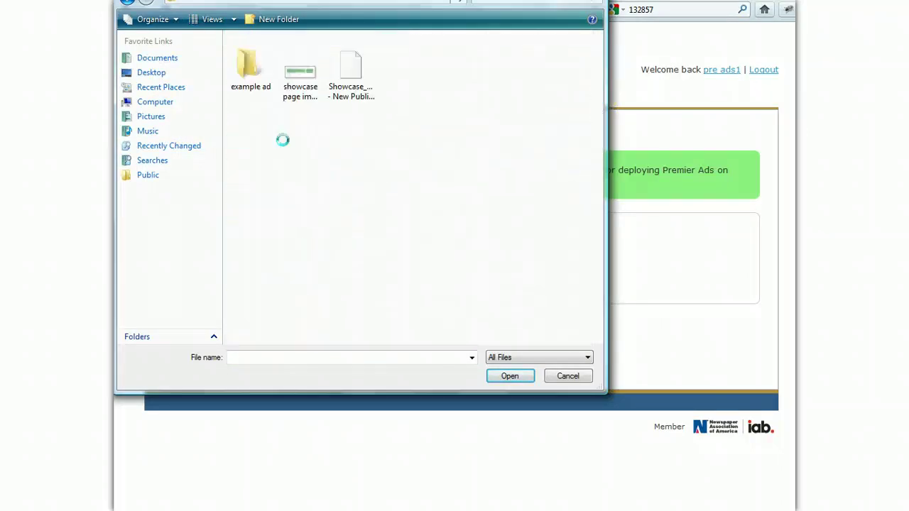
double_click(256, 87)
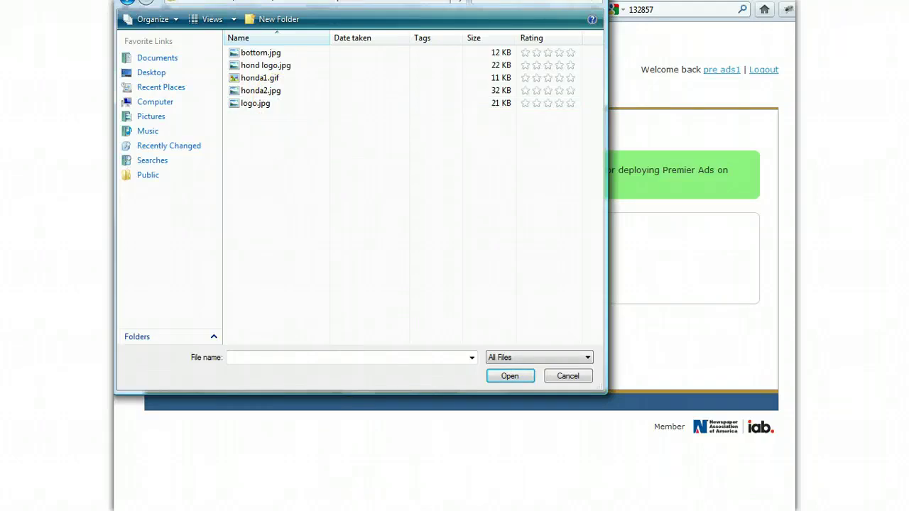
double_click(264, 64)
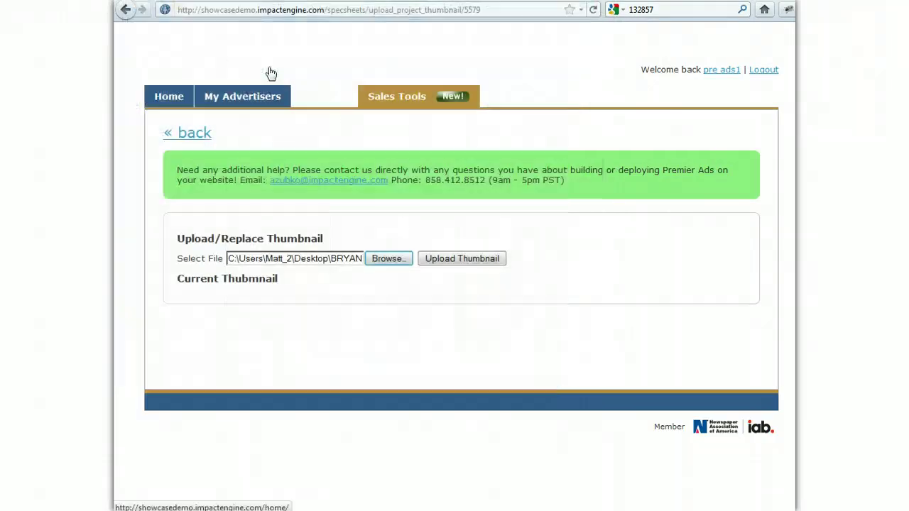
left_click(434, 258)
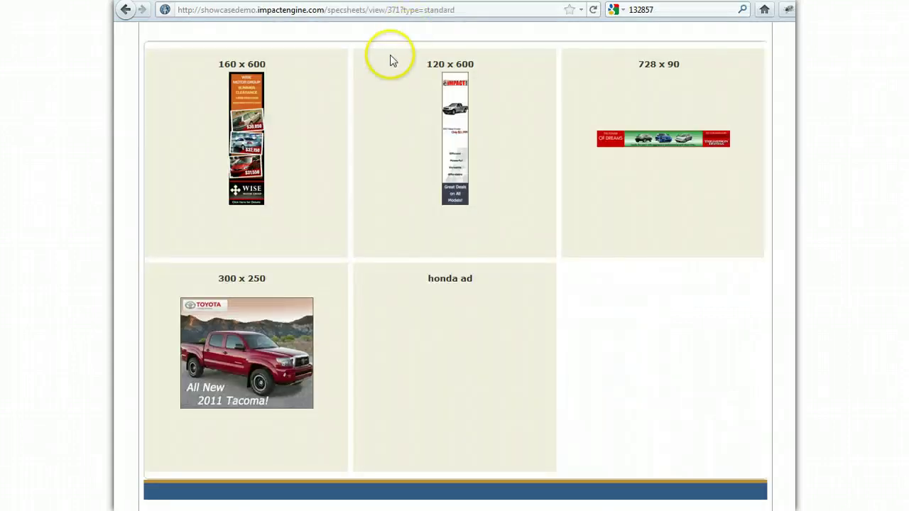
Reload the showcase's Standard Ads page and preview the full-size honda ad from its new thumbnail.
left_click(591, 10)
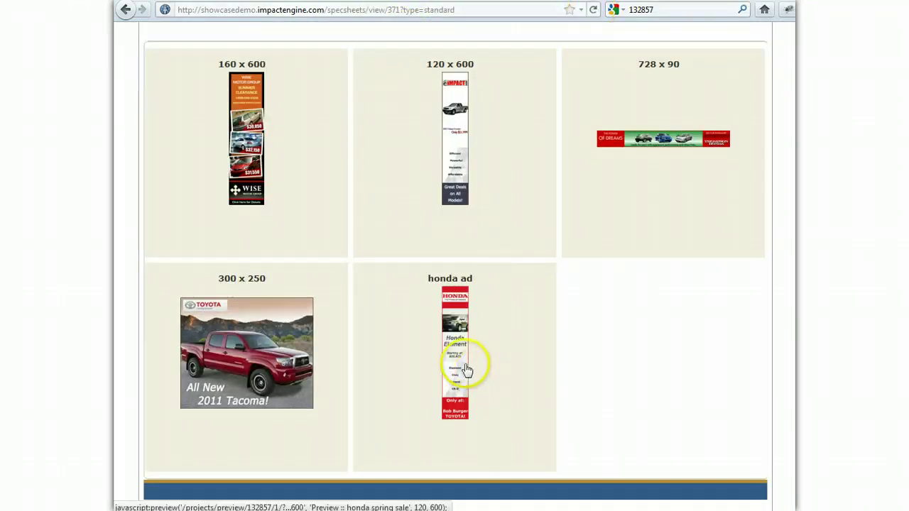
left_click(484, 372)
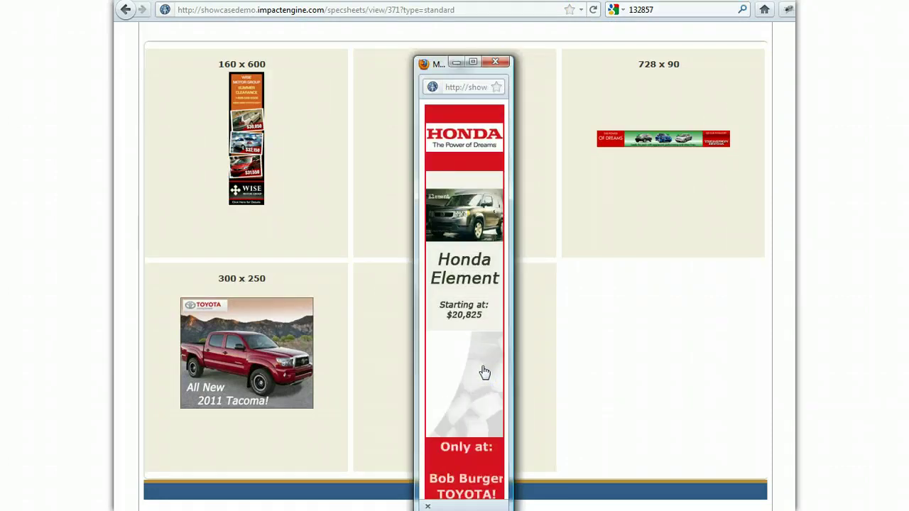
left_click(495, 64)
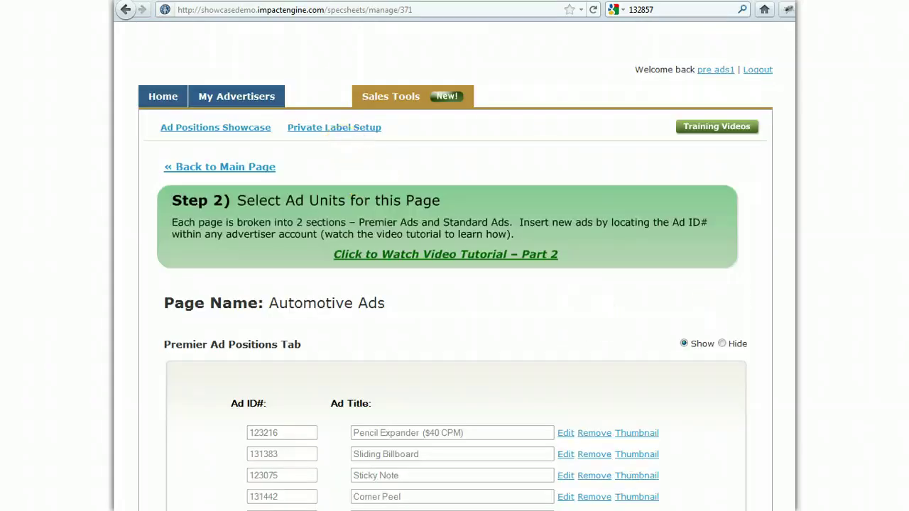
scroll(455, 284, "down", 10)
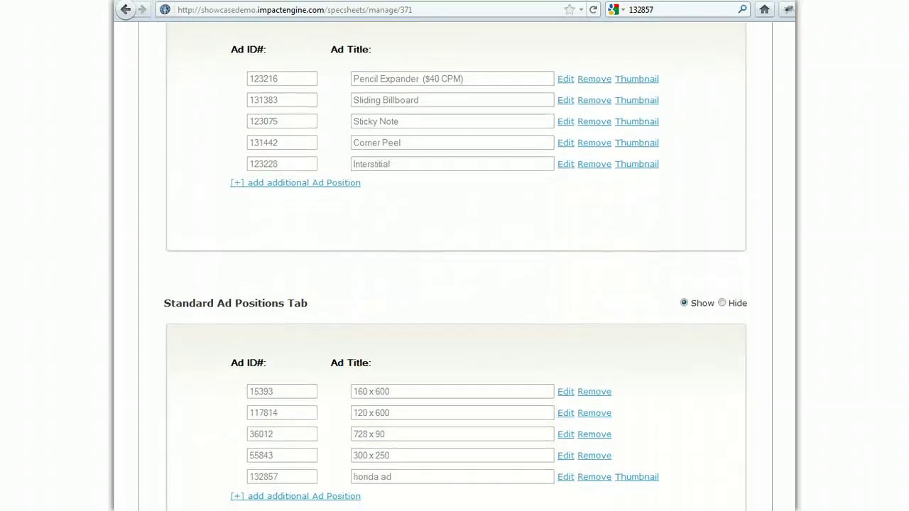
scroll(454, 283, "down", 1)
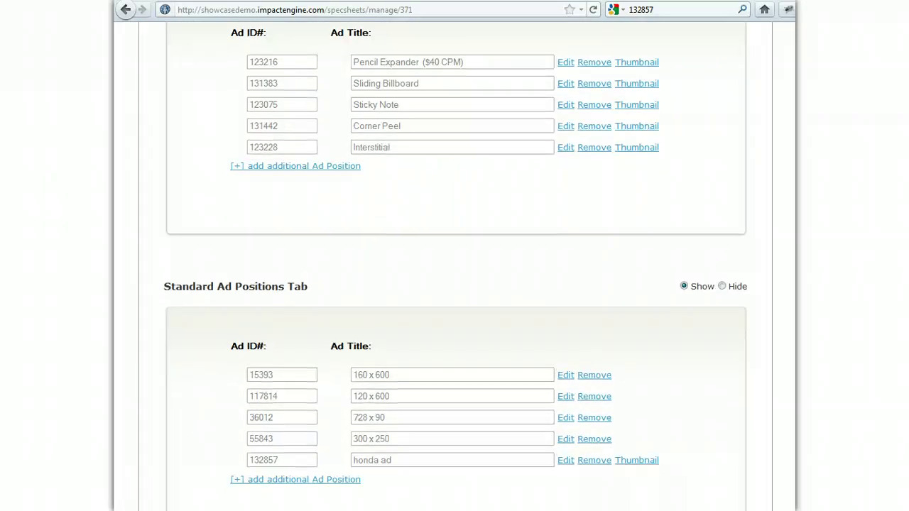
scroll(454, 284, "down", 2)
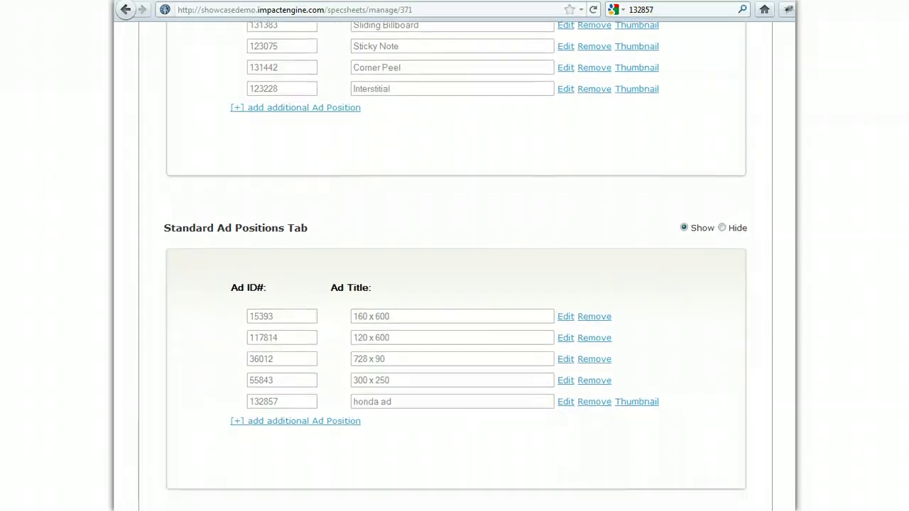
scroll(455, 284, "up", 10)
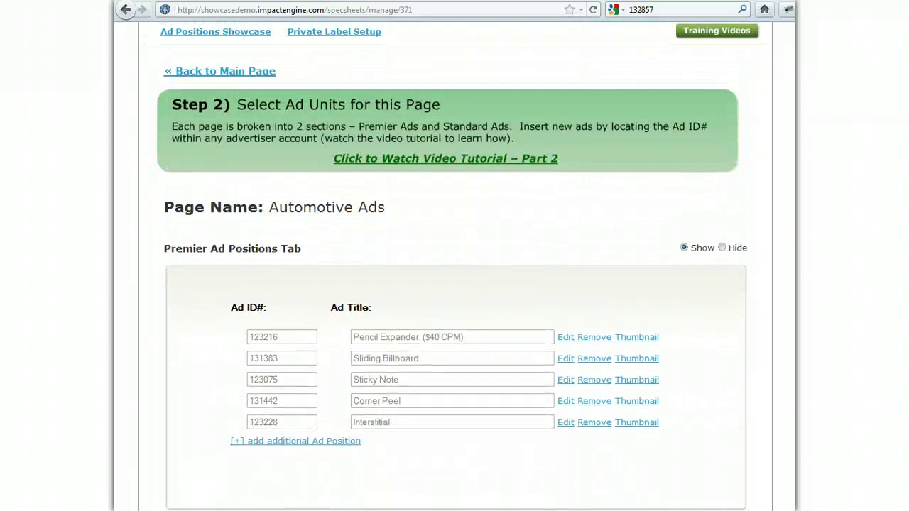